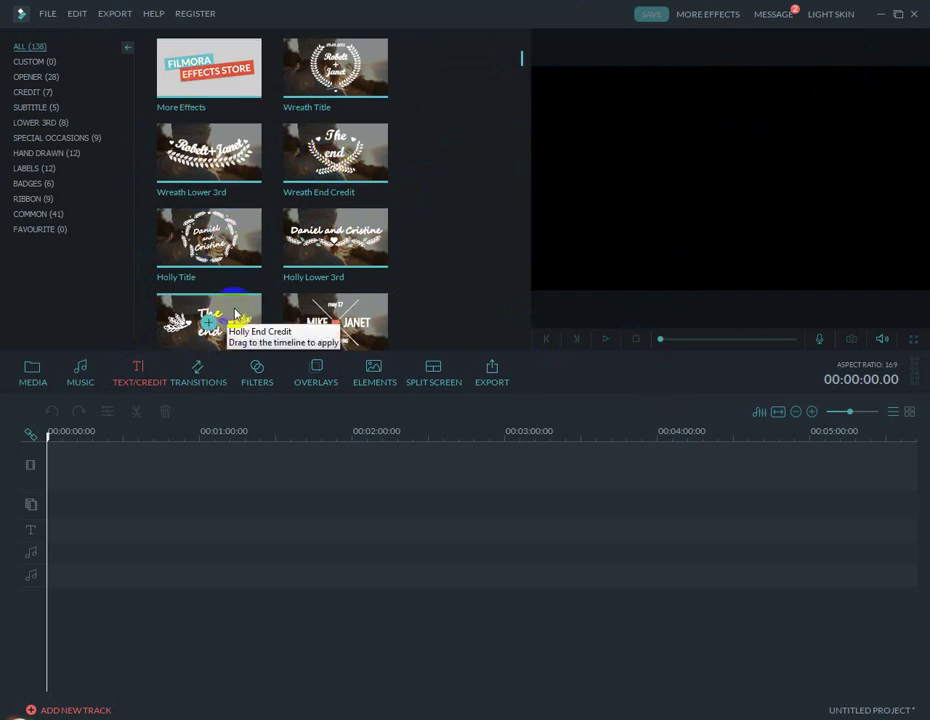
- Browse the title presets and filter them to the Opener category
{"action": "scroll", "coordinate": [441, 157], "scroll_direction": "down", "scroll_amount": 3}
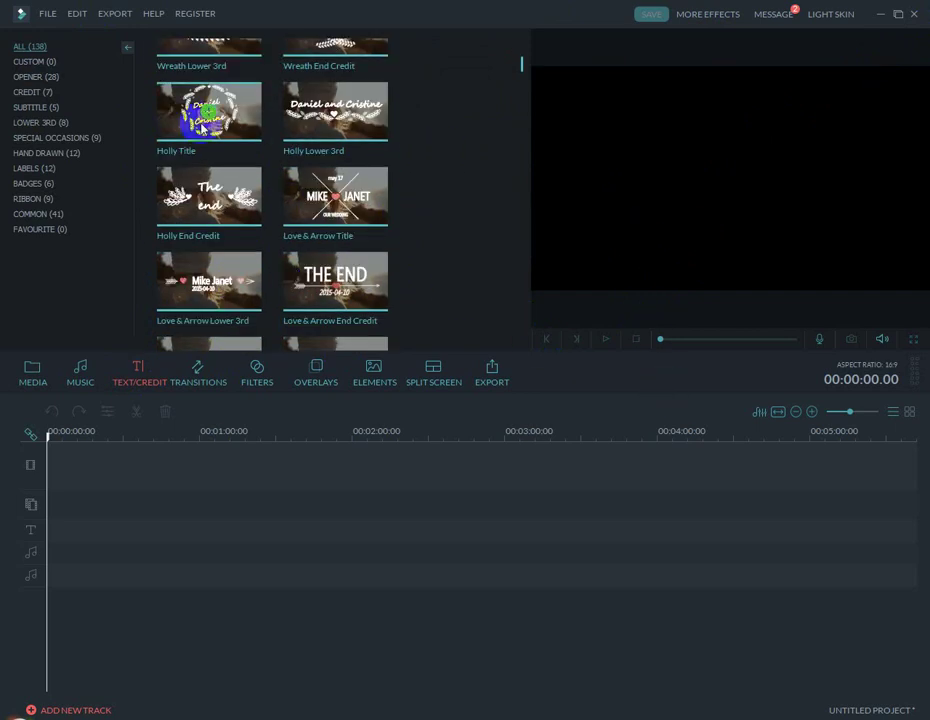
{"action": "left_click", "coordinate": [29, 77]}
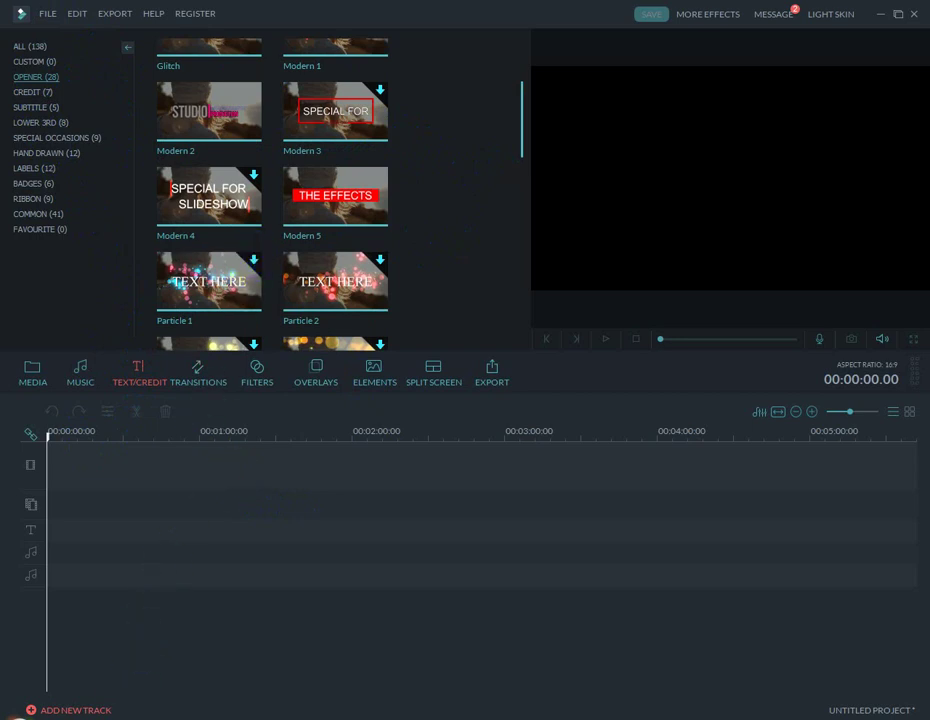
- Switch to Chrome, search Google Images for "black" and pick the first plain black picture
{"action": "left_click", "coordinate": [65, 712]}
{"action": "left_click", "coordinate": [148, 10]}
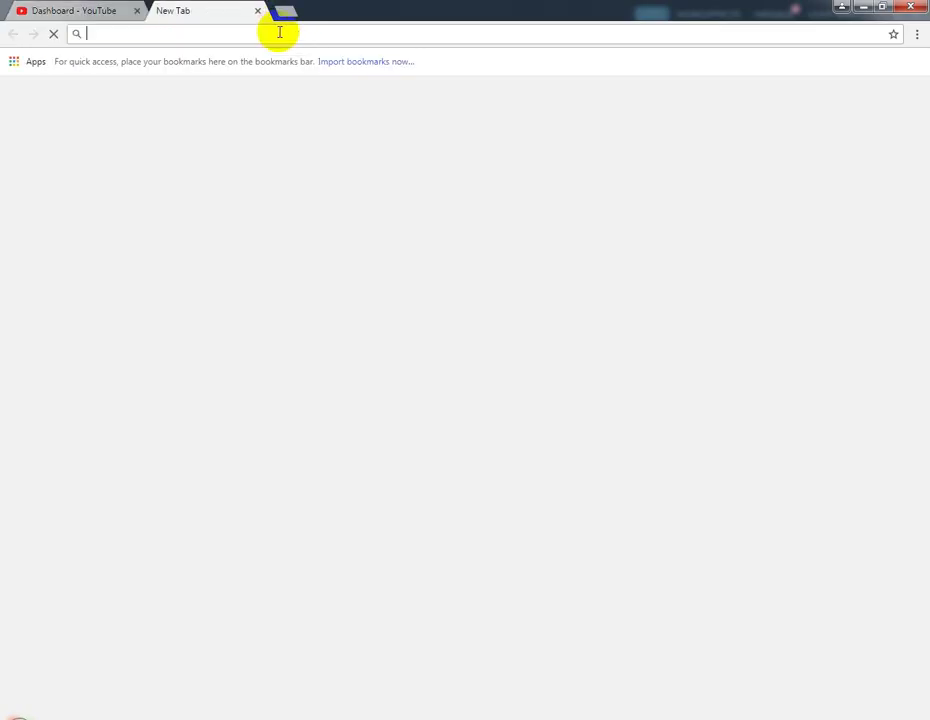
{"action": "type", "text": "black"}
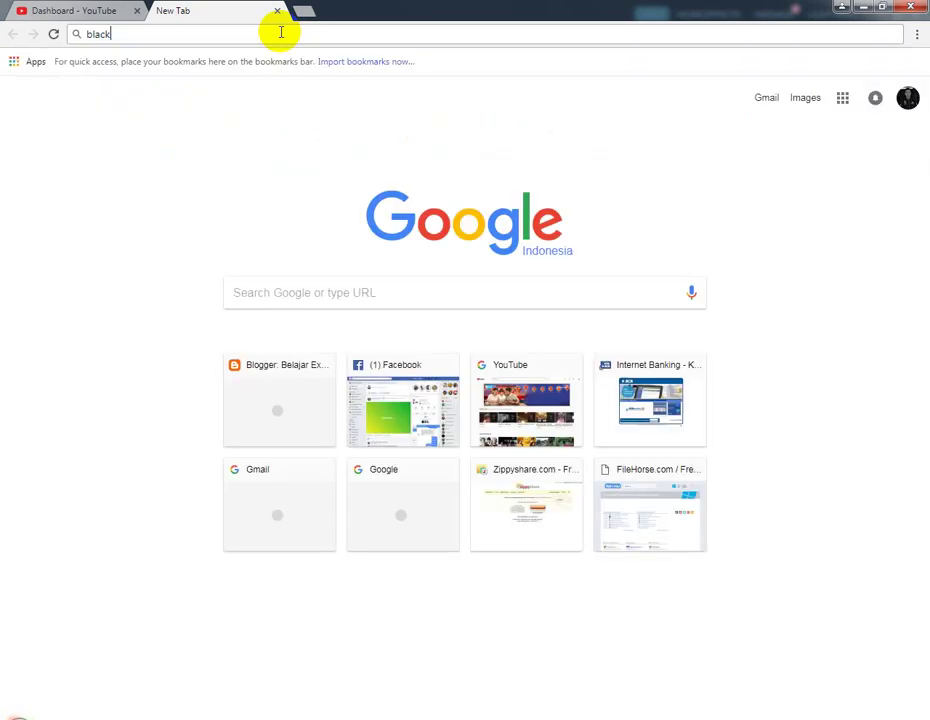
{"action": "key", "text": "Return"}
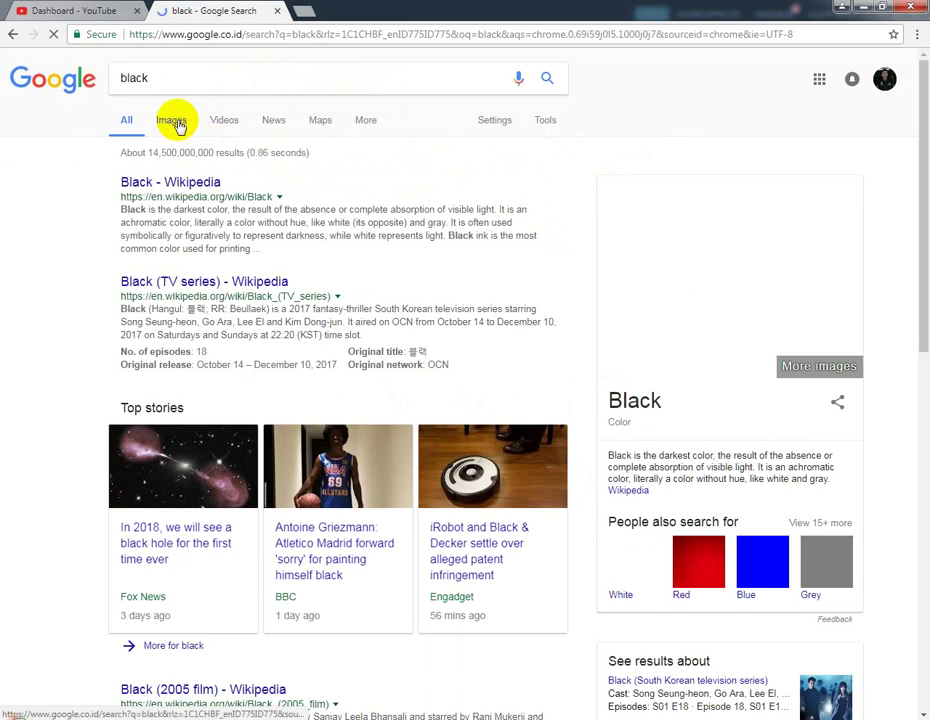
{"action": "left_click", "coordinate": [176, 120]}
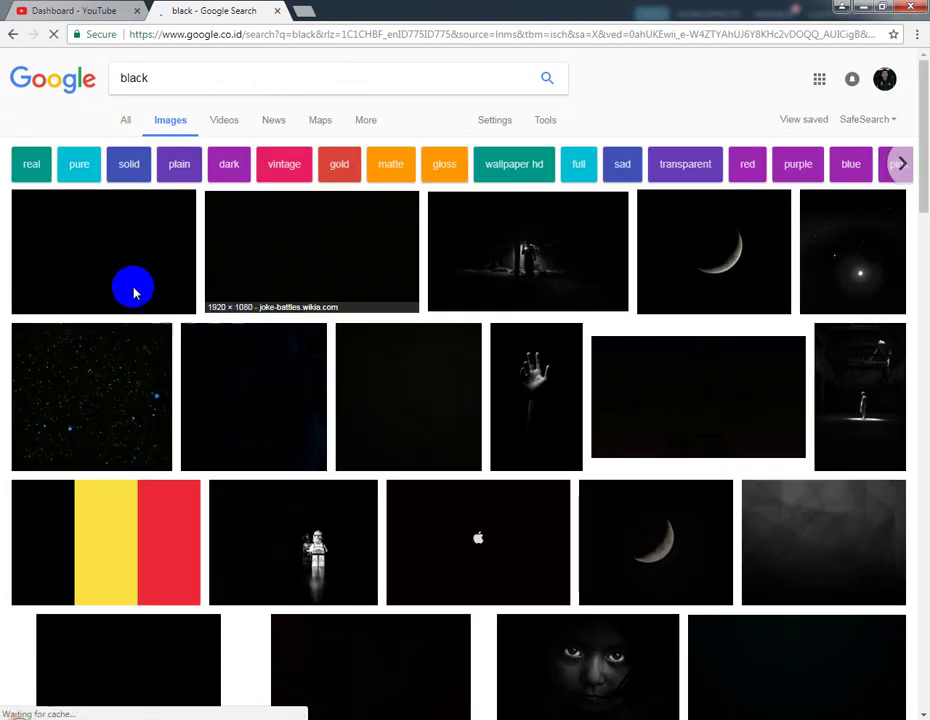
{"action": "left_click", "coordinate": [110, 252]}
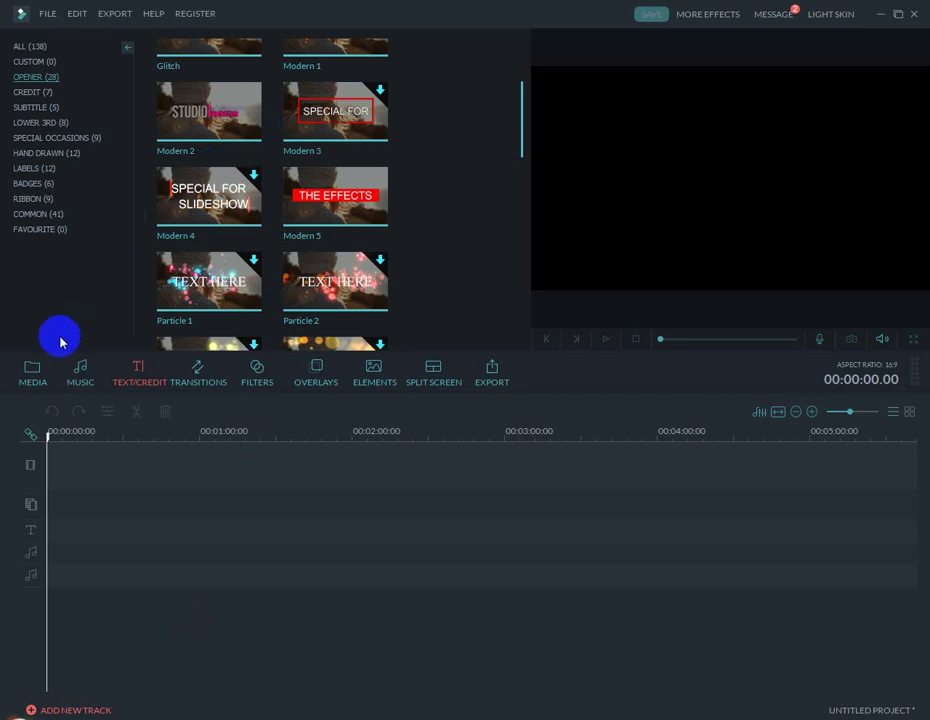
- Return to Filmora and place the black image from the media album at the start of the video track
{"action": "left_click", "coordinate": [33, 375]}
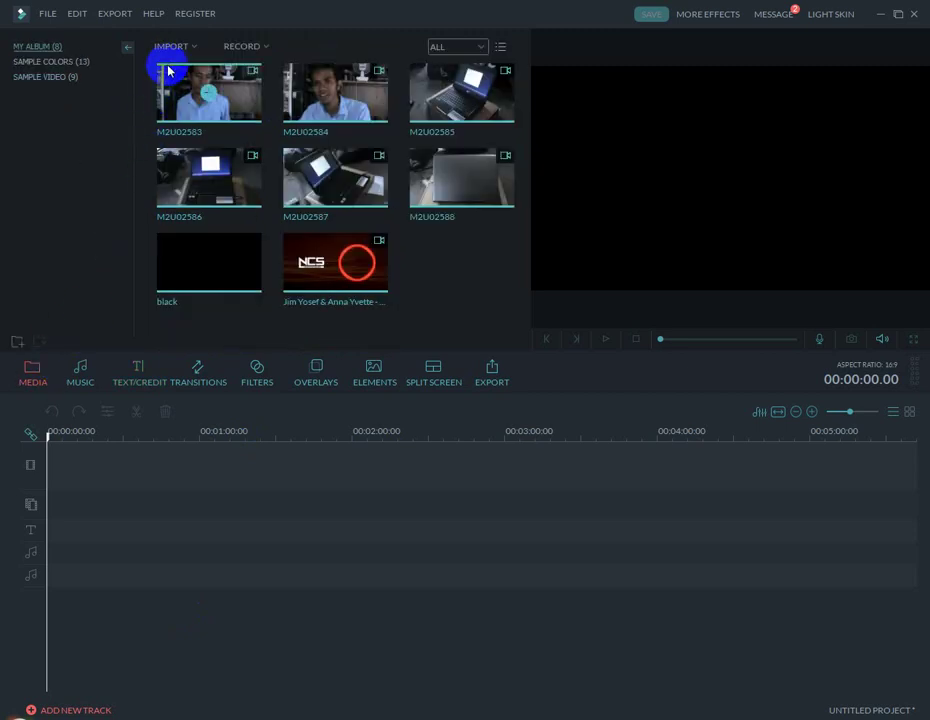
{"action": "left_click", "coordinate": [221, 287]}
{"action": "left_click_drag", "start_coordinate": [242, 268], "coordinate": [156, 411]}
- Add the Modern 3 opener title to the text track beneath the black image
{"action": "left_click", "coordinate": [138, 372]}
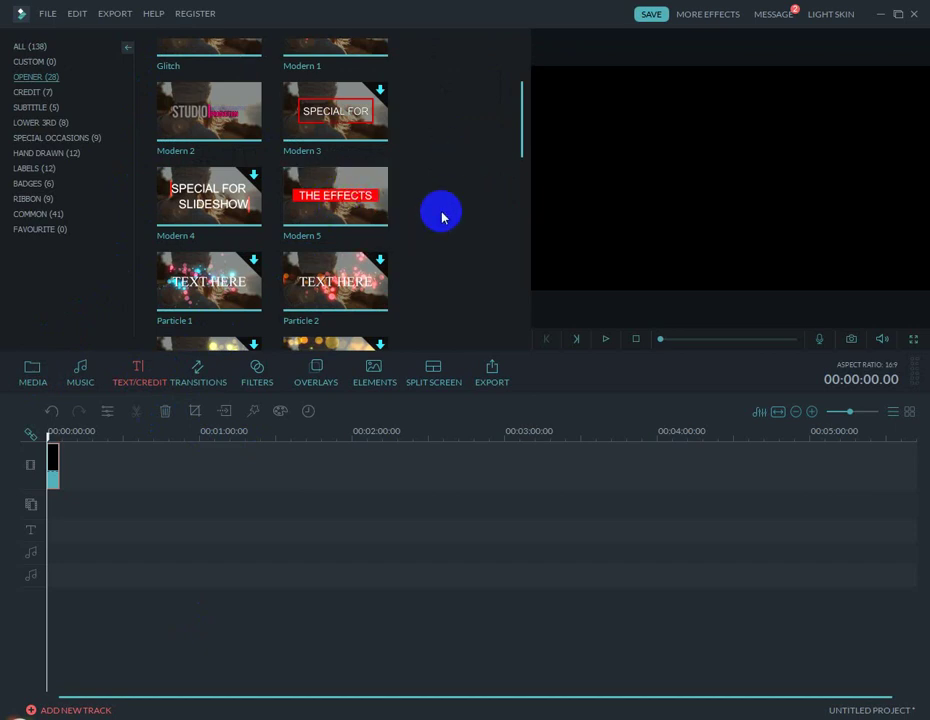
{"action": "scroll", "coordinate": [442, 215], "scroll_direction": "up", "scroll_amount": 2}
{"action": "scroll", "coordinate": [442, 215], "scroll_direction": "down", "scroll_amount": 5}
{"action": "scroll", "coordinate": [442, 212], "scroll_direction": "up", "scroll_amount": 3}
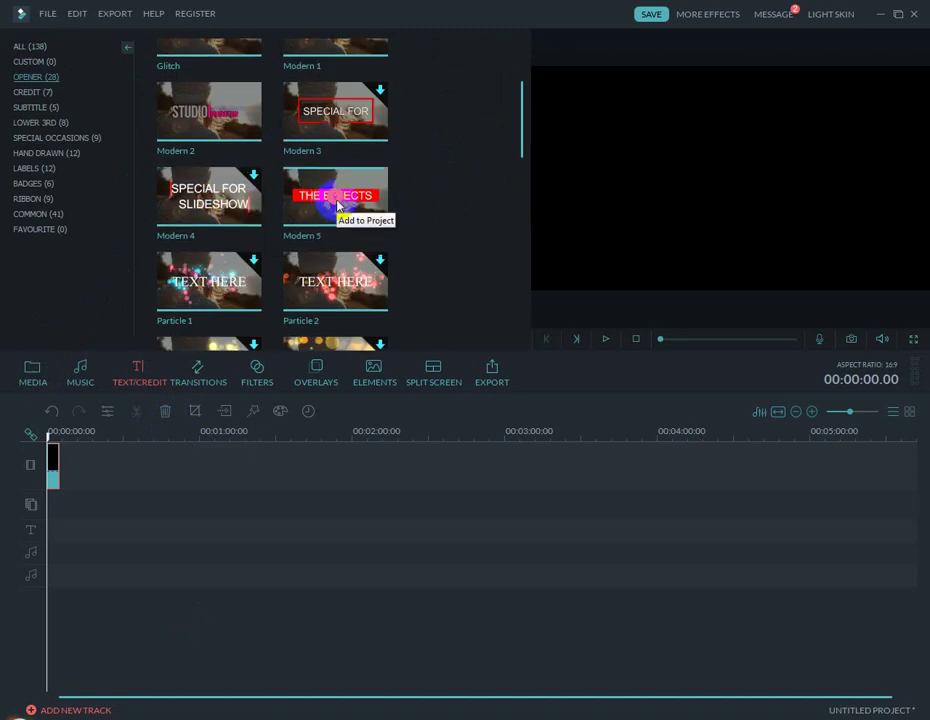
{"action": "mouse_move", "coordinate": [336, 116]}
{"action": "left_mouse_down"}
{"action": "mouse_move", "coordinate": [369, 259]}
{"action": "mouse_move", "coordinate": [366, 503]}
{"action": "left_mouse_up"}
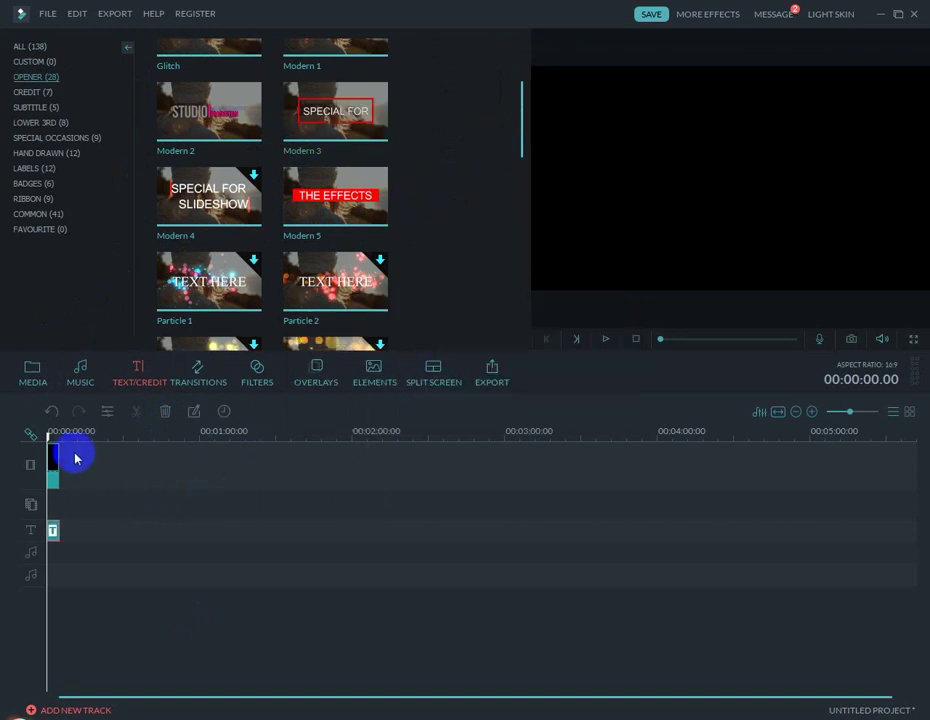
- Replace the main line of the Modern 3 title, "SPECIAL FOR", with "Acer Core i3"
{"action": "left_click_drag", "start_coordinate": [49, 436], "coordinate": [55, 442]}
{"action": "left_click", "coordinate": [772, 179]}
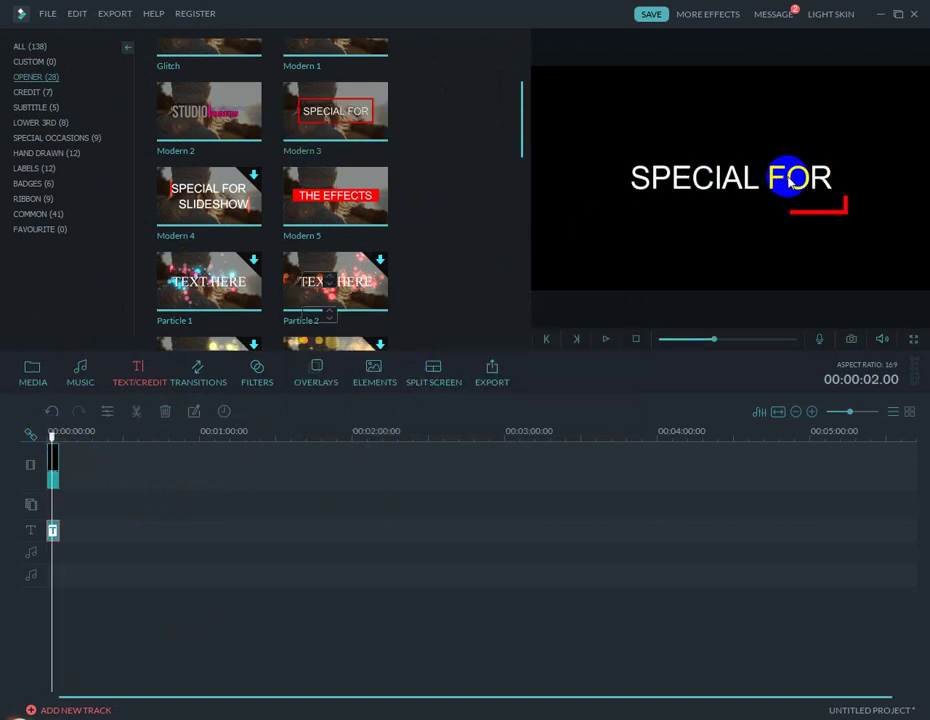
{"action": "double_click", "coordinate": [829, 178]}
{"action": "left_click_drag", "start_coordinate": [835, 183], "coordinate": [614, 183]}
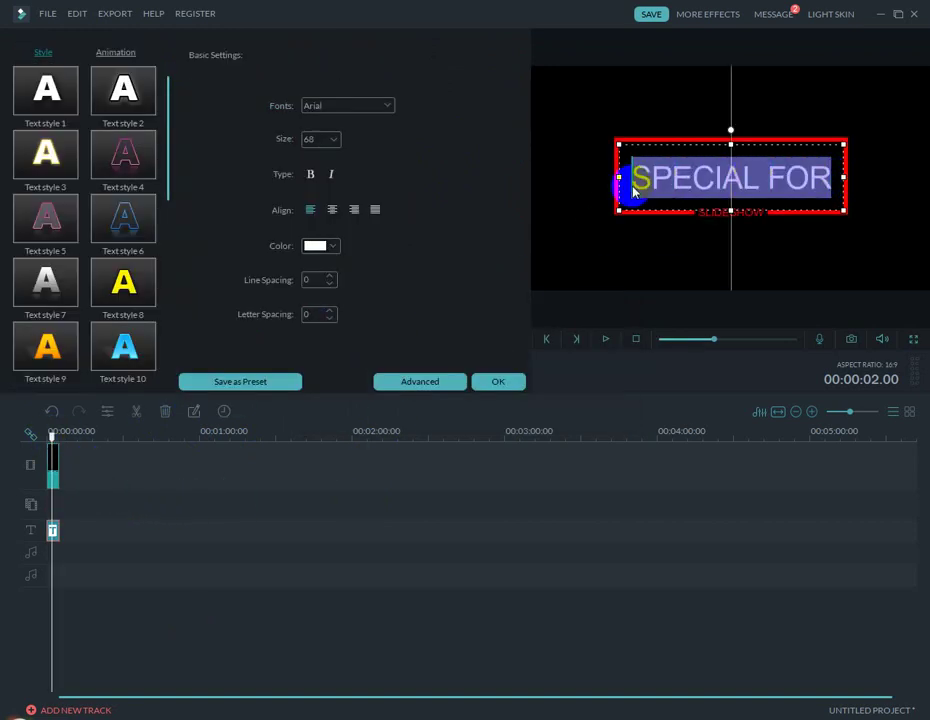
{"action": "type", "text": "UNBOXING"}
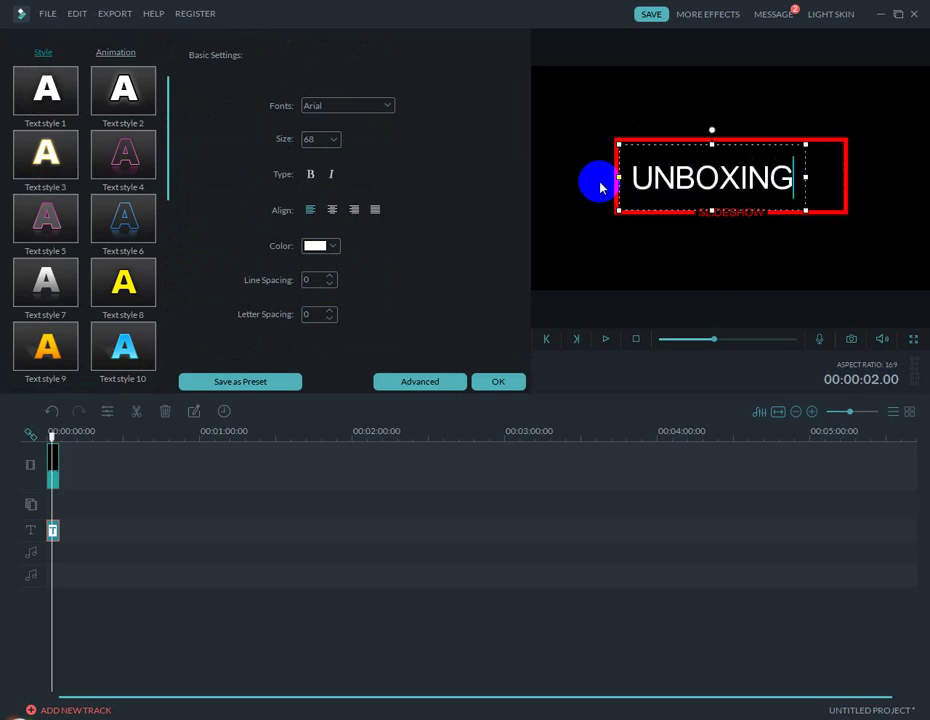
{"action": "key", "text": "BackSpace"}
{"action": "key", "text": "BackSpace"}
{"action": "key", "text": "BackSpace"}
{"action": "key", "text": "BackSpace"}
{"action": "key", "text": "BackSpace"}
{"action": "key", "text": "BackSpace"}
{"action": "key", "text": "BackSpace"}
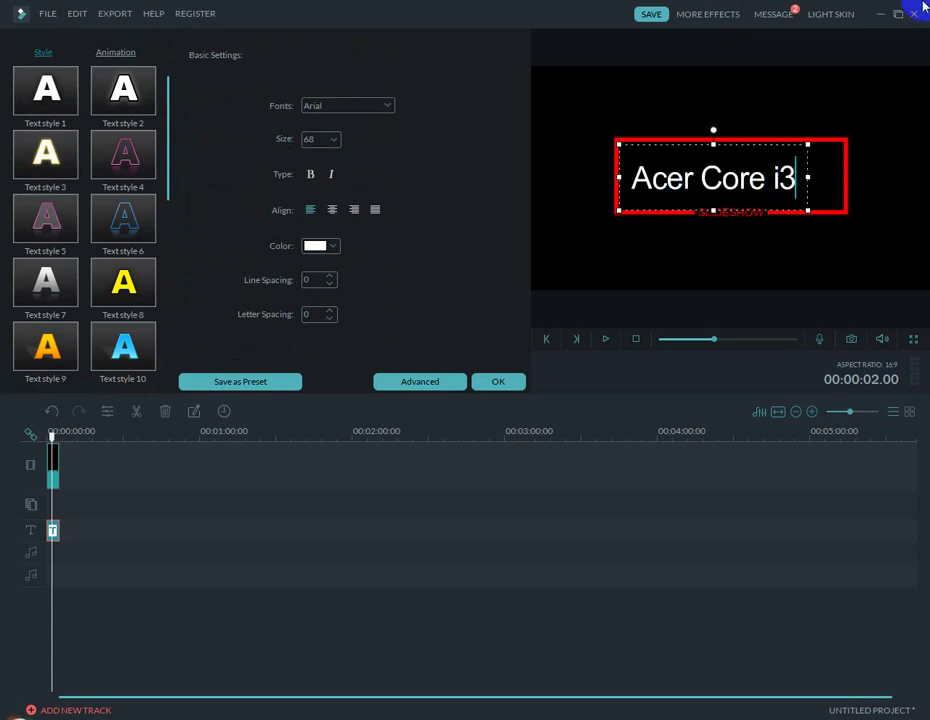
- Centre the main title line in the red frame, change the line below it to "Tipe E14" and apply the edits
{"action": "left_click_drag", "start_coordinate": [760, 139], "coordinate": [778, 135]}
{"action": "left_click", "coordinate": [761, 220]}
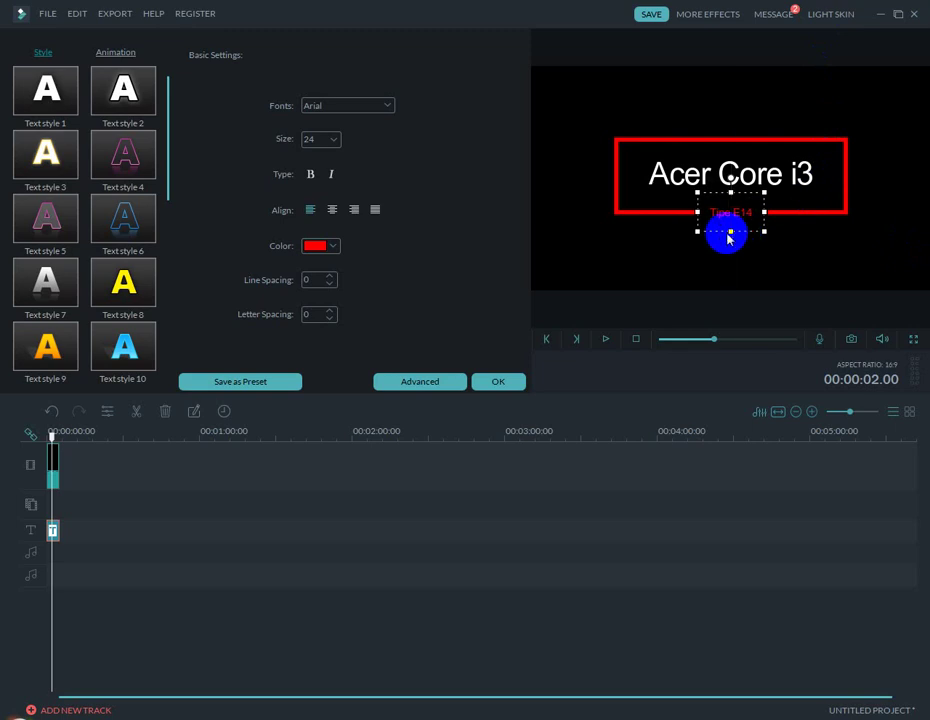
{"action": "left_click", "coordinate": [508, 381]}
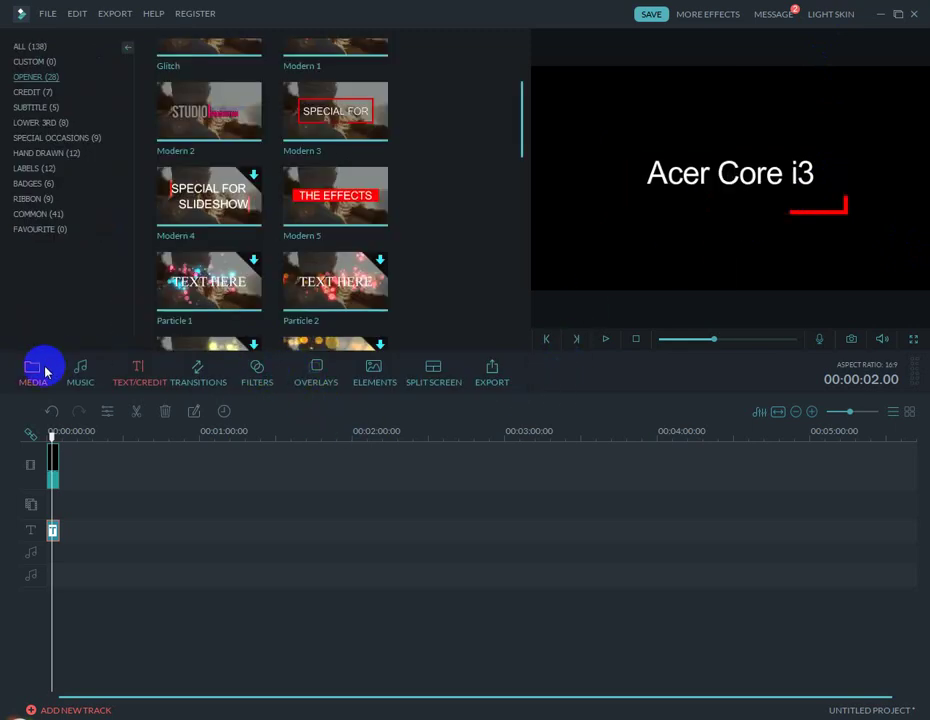
- Add the M2U02583 clip to the video track directly after the black image
{"action": "left_click", "coordinate": [45, 372]}
{"action": "left_click", "coordinate": [198, 87]}
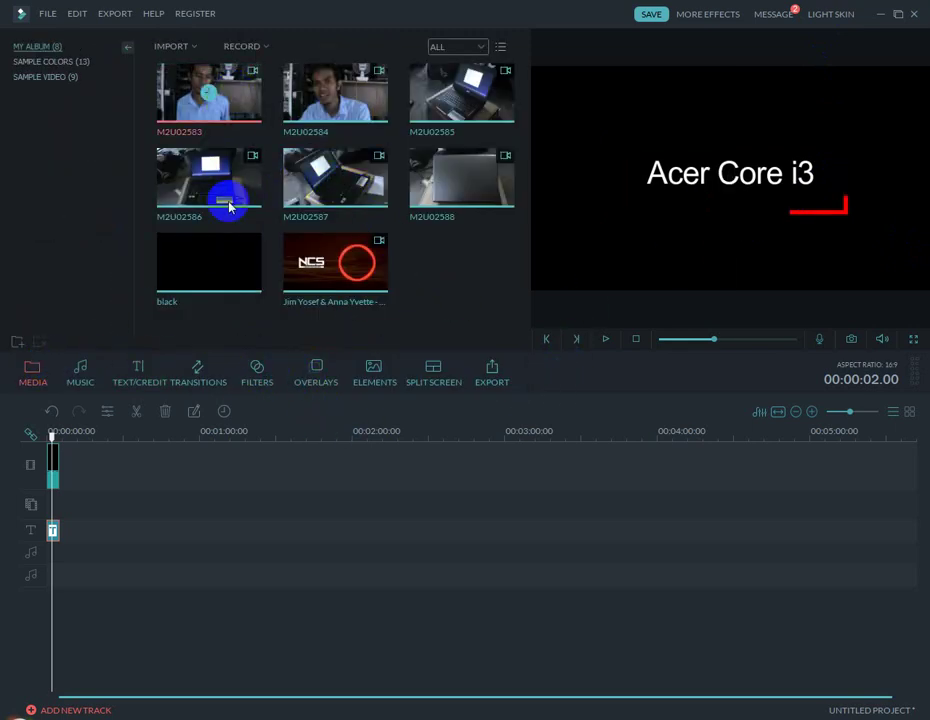
{"action": "left_click_drag", "start_coordinate": [229, 206], "coordinate": [104, 473]}
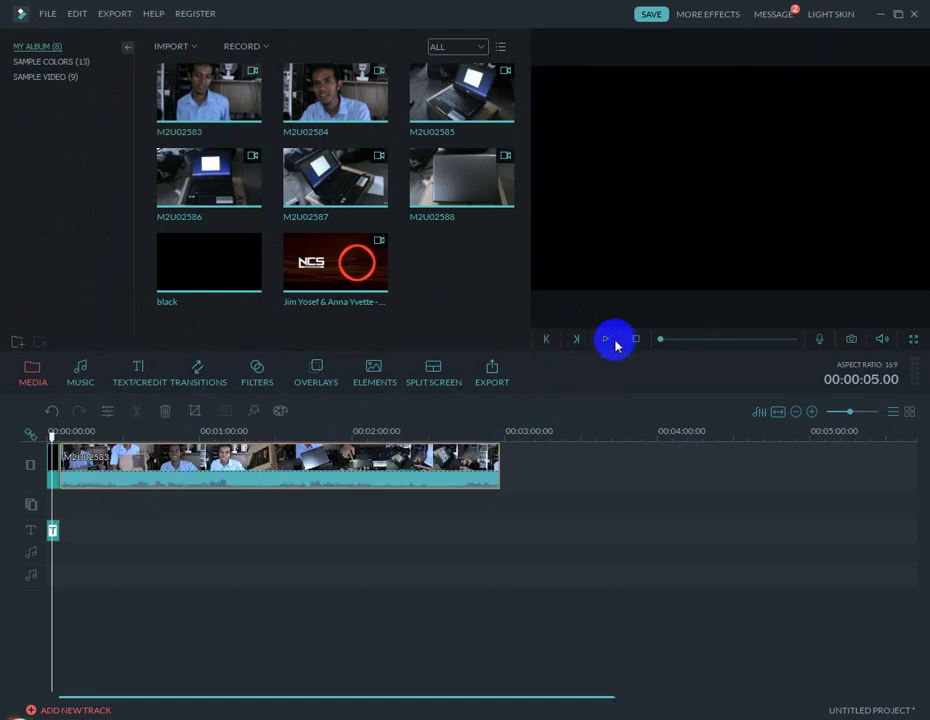
- Preview the M2U02583 clip and set its audio volume to 200
{"action": "left_click", "coordinate": [604, 340]}
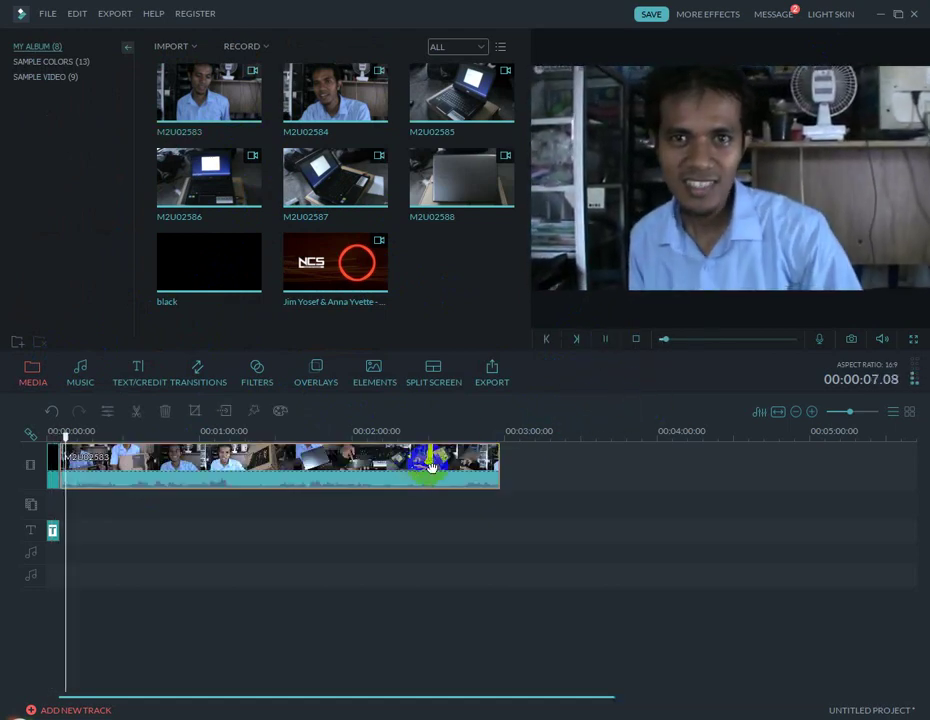
{"action": "double_click", "coordinate": [409, 470]}
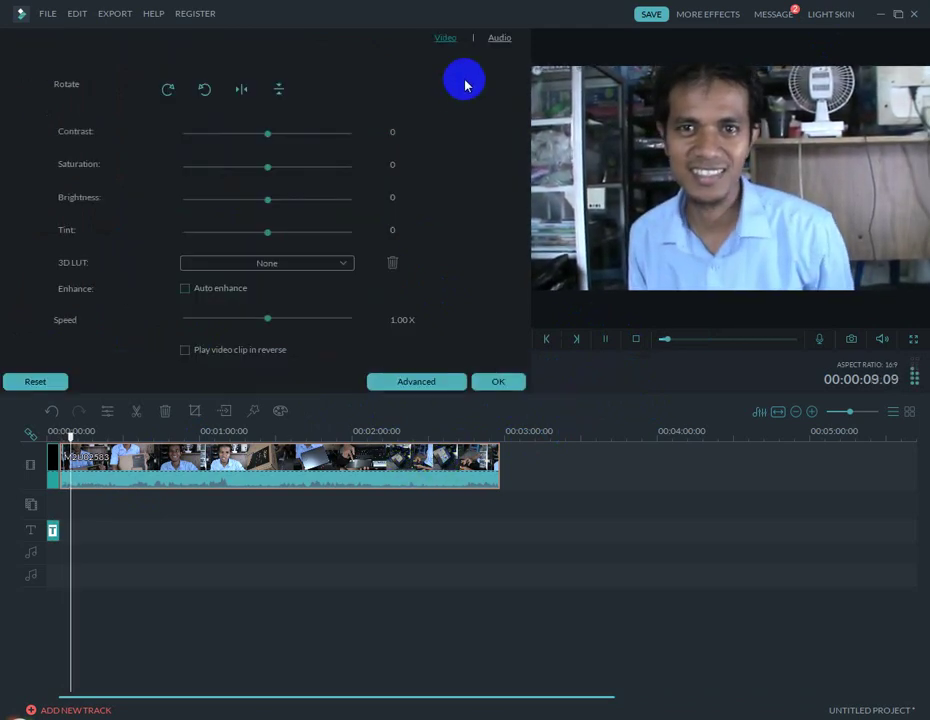
{"action": "left_click", "coordinate": [499, 38]}
{"action": "left_click_drag", "start_coordinate": [268, 88], "coordinate": [386, 98]}
{"action": "left_click", "coordinate": [499, 381]}
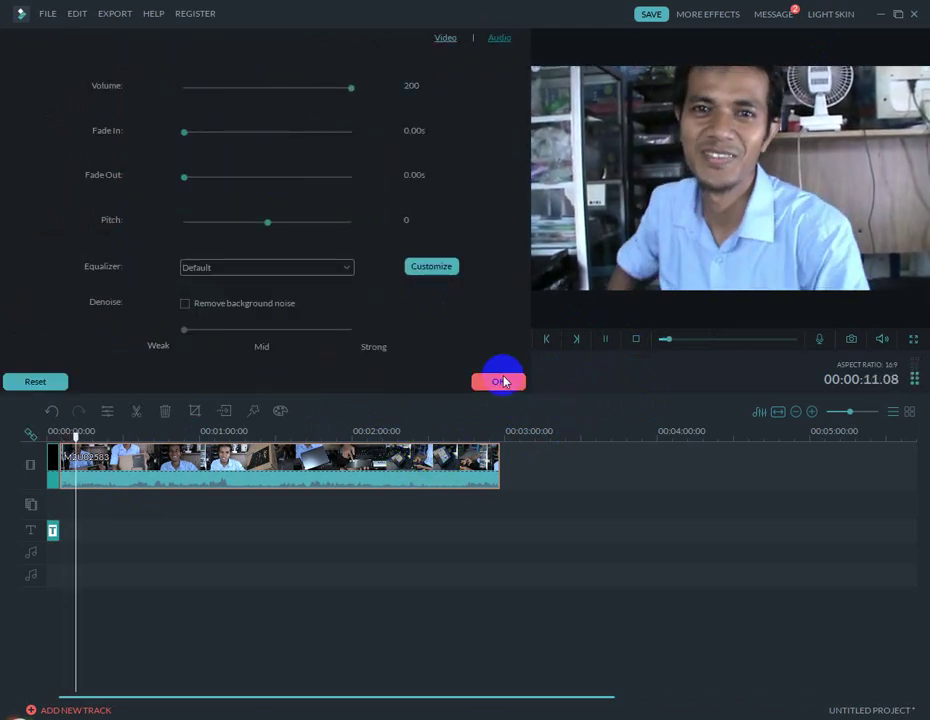
- Split the M2U02583 clip at 00:00:11.13 and delete the short section before the cut
{"action": "left_click", "coordinate": [602, 338]}
{"action": "left_click", "coordinate": [127, 460]}
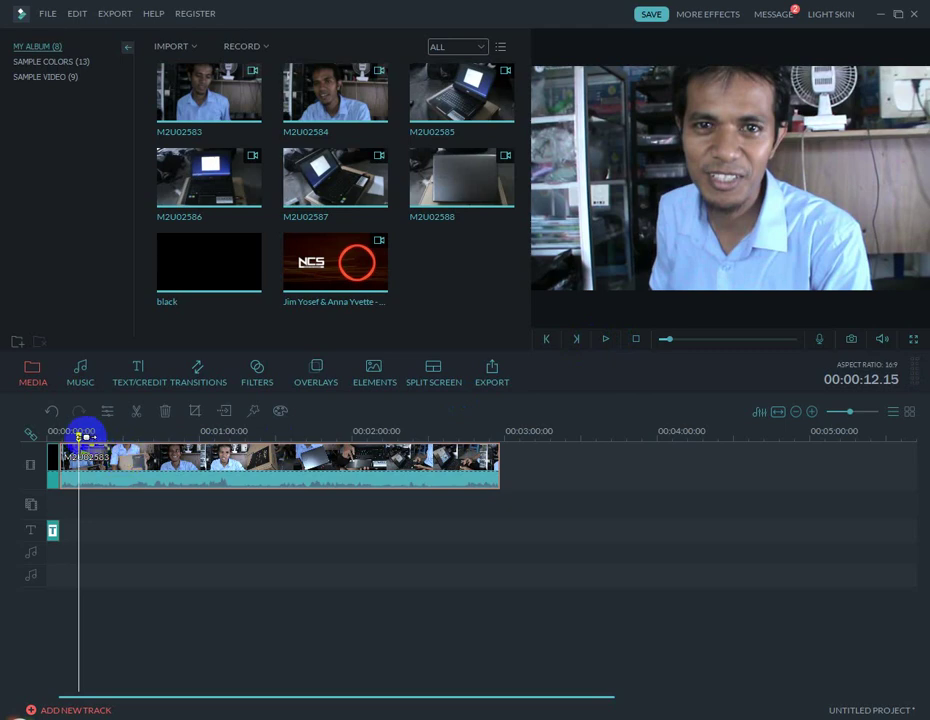
{"action": "left_click_drag", "start_coordinate": [79, 440], "coordinate": [74, 440]}
{"action": "left_click", "coordinate": [583, 338]}
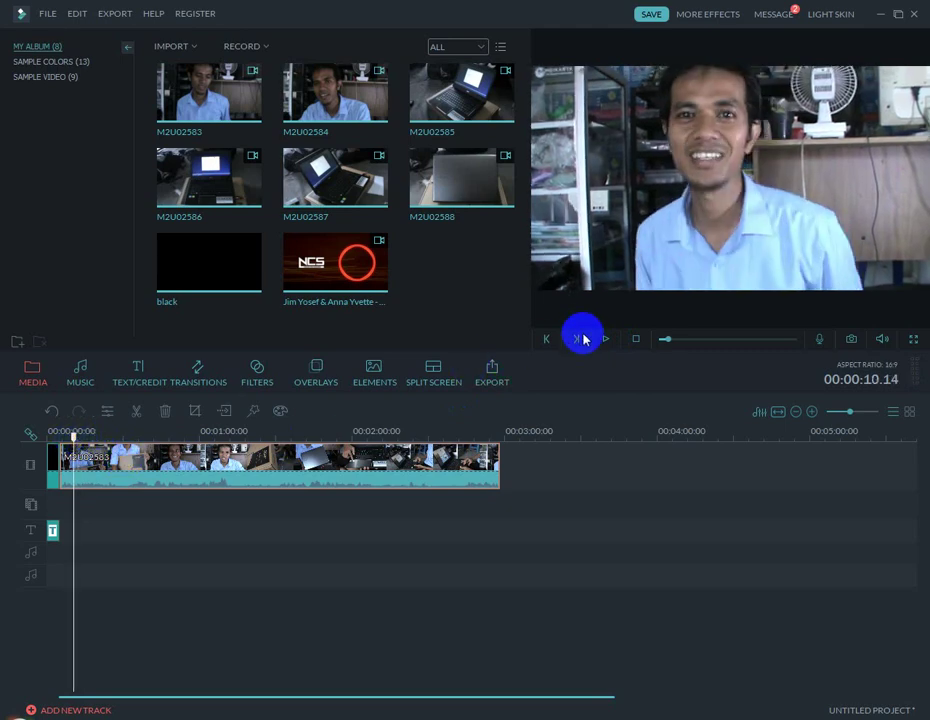
{"action": "left_click", "coordinate": [605, 341]}
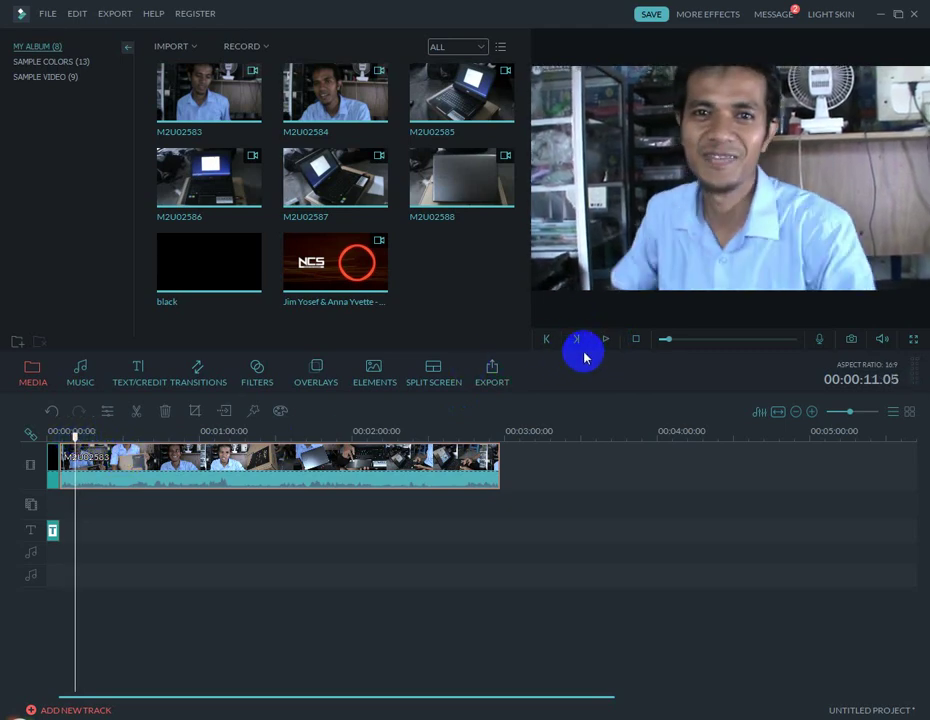
{"action": "right_click", "coordinate": [245, 474]}
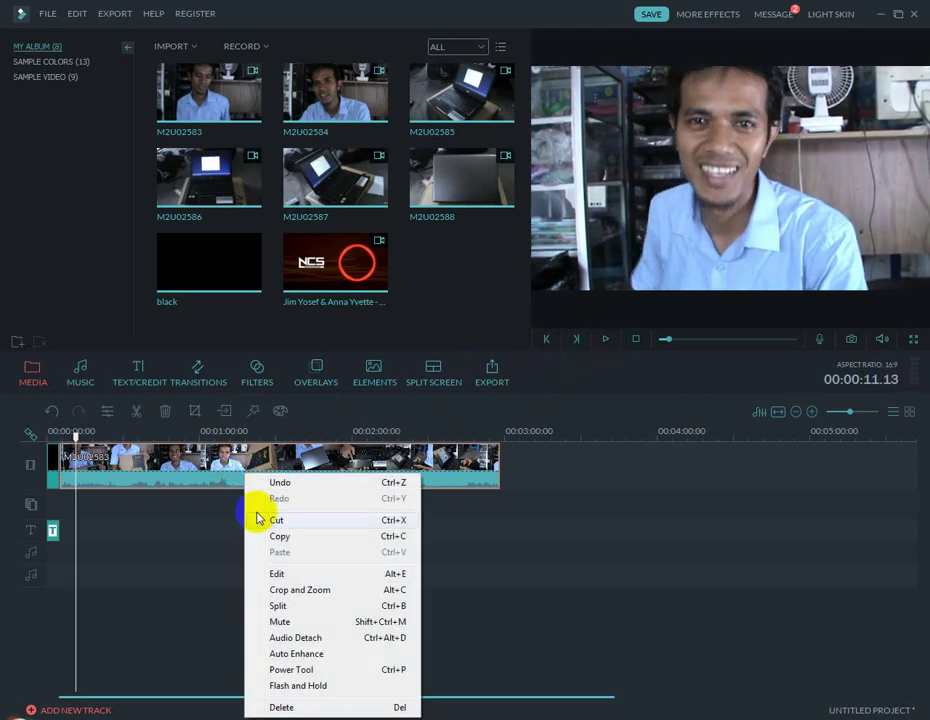
{"action": "left_click", "coordinate": [295, 604]}
{"action": "left_click", "coordinate": [75, 470]}
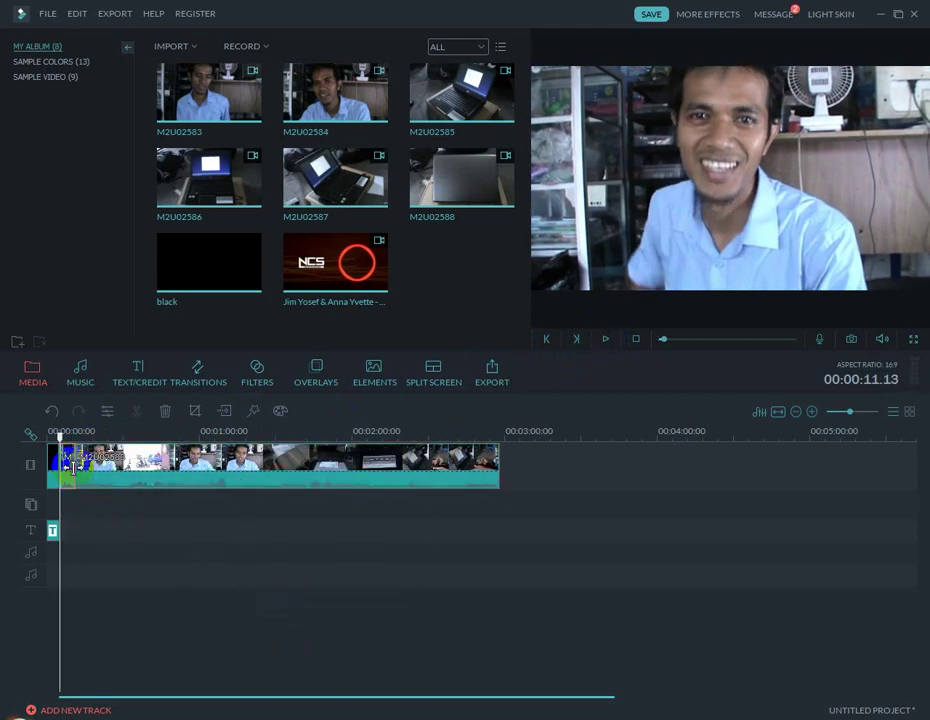
{"action": "left_click_drag", "start_coordinate": [75, 466], "coordinate": [139, 469]}
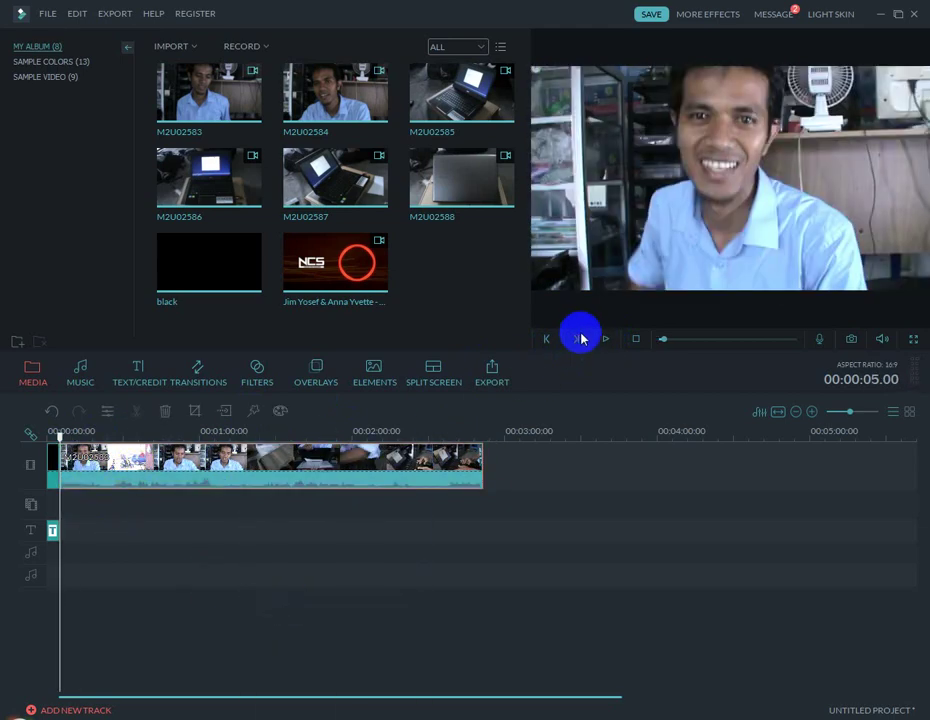
- Play the trimmed M2U02583 clip up to 00:00:10.18 and split it there
{"action": "left_click", "coordinate": [607, 341]}
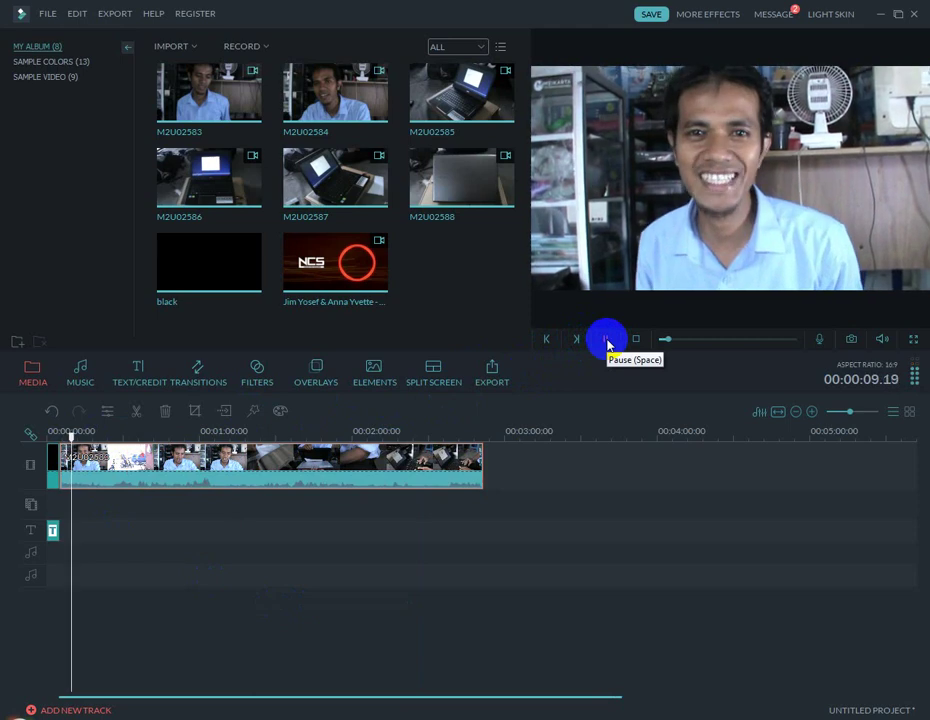
{"action": "left_click", "coordinate": [607, 341]}
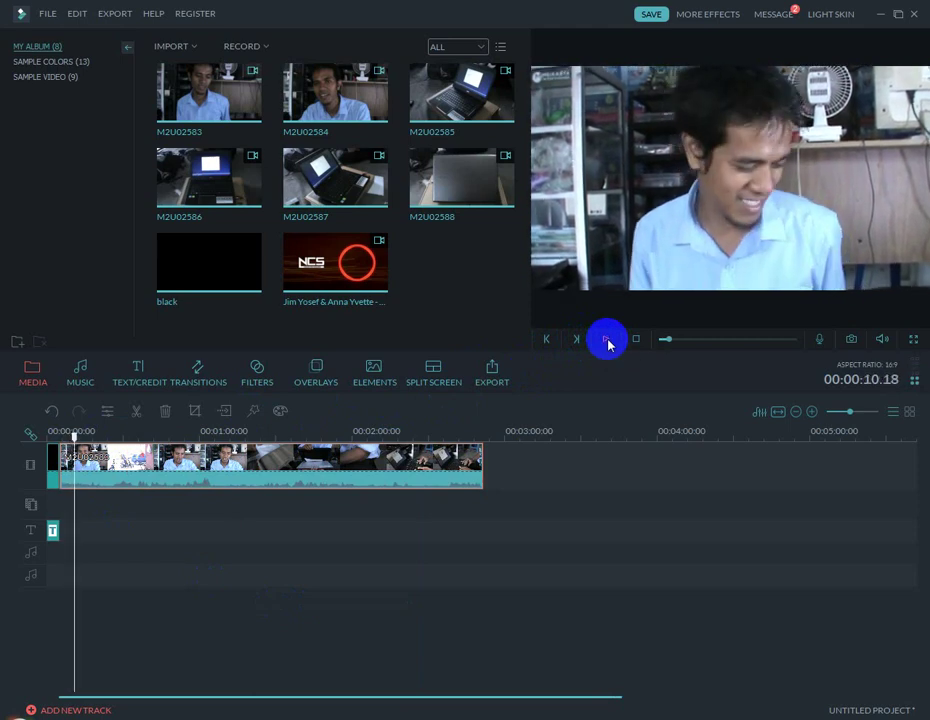
{"action": "right_click", "coordinate": [259, 462]}
{"action": "left_click", "coordinate": [311, 594]}
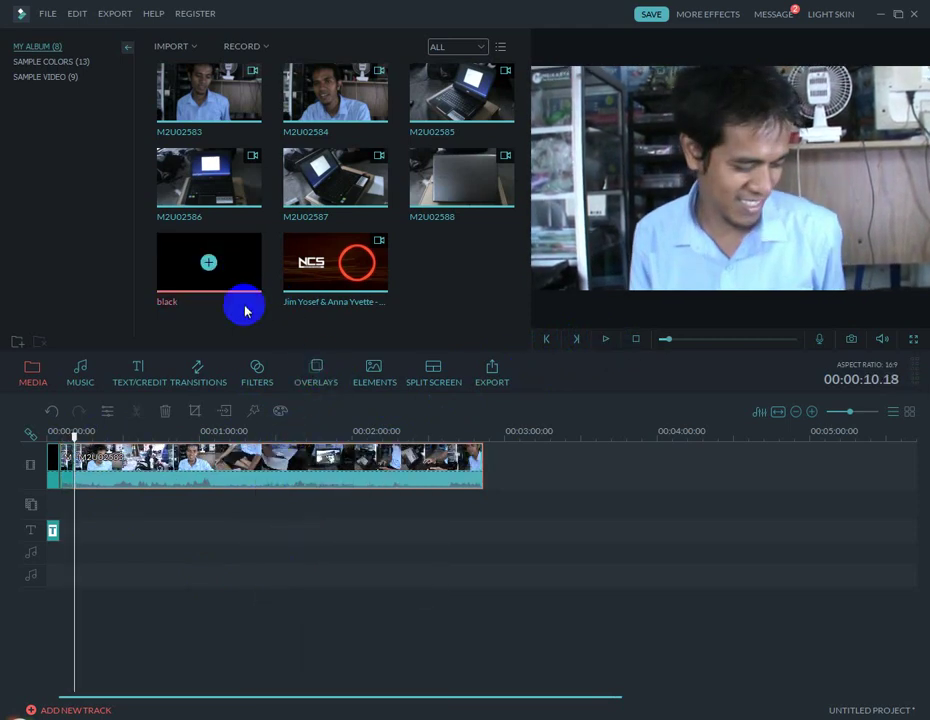
- Insert the black image between the two parts of the M2U02583 clip at the 00:00:10.18 cut
{"action": "left_click_drag", "start_coordinate": [245, 311], "coordinate": [88, 540]}
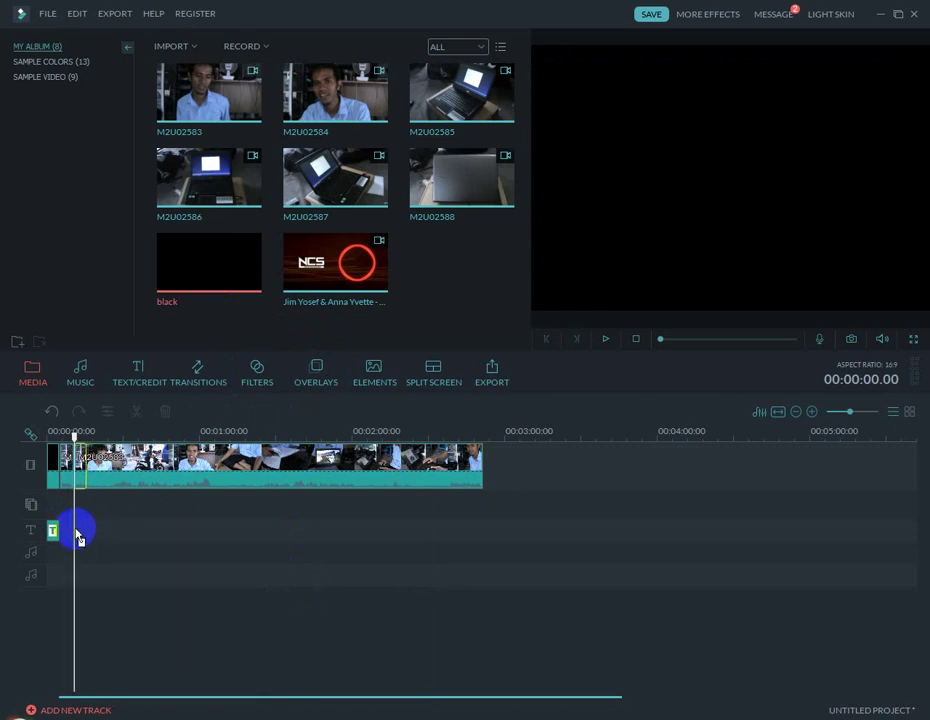
{"action": "left_click_drag", "start_coordinate": [85, 470], "coordinate": [83, 478]}
{"action": "left_click", "coordinate": [394, 313]}
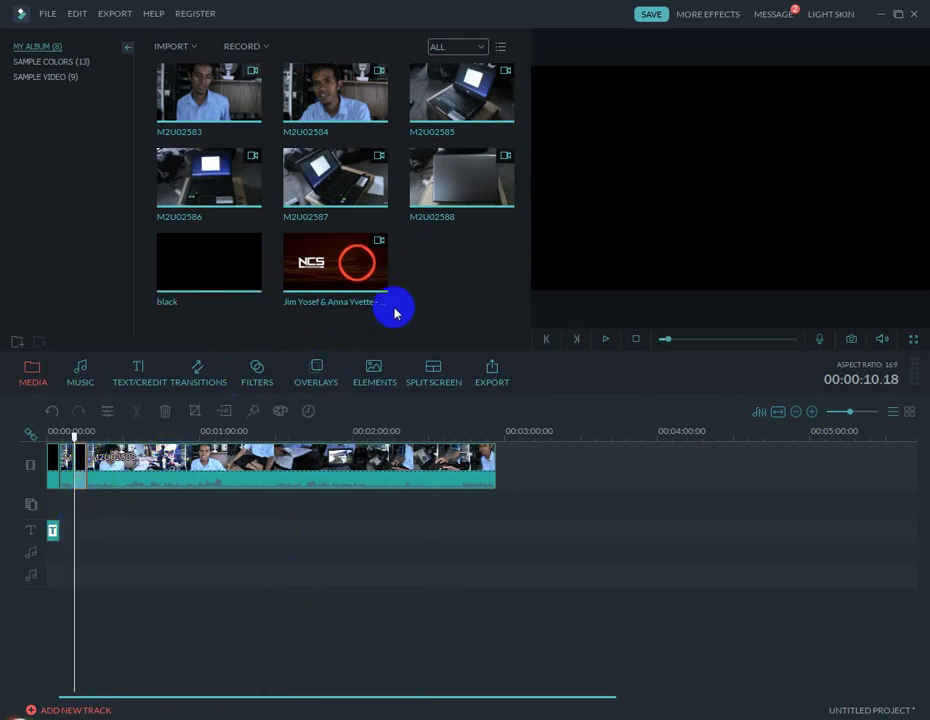
- Add a Movie Subtitle title from the opener presets over the black image at 00:00:10.18 and open its placeholder text
{"action": "left_click", "coordinate": [125, 390]}
{"action": "scroll", "coordinate": [465, 217], "scroll_direction": "down", "scroll_amount": 10}
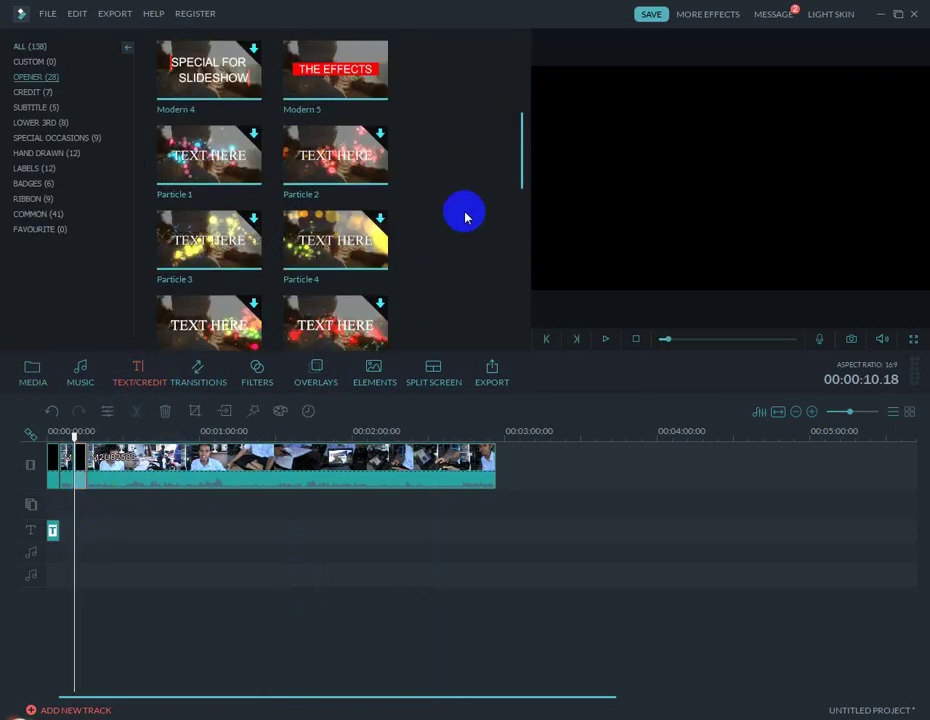
{"action": "scroll", "coordinate": [465, 217], "scroll_direction": "up", "scroll_amount": 3}
{"action": "scroll", "coordinate": [465, 217], "scroll_direction": "down", "scroll_amount": 2}
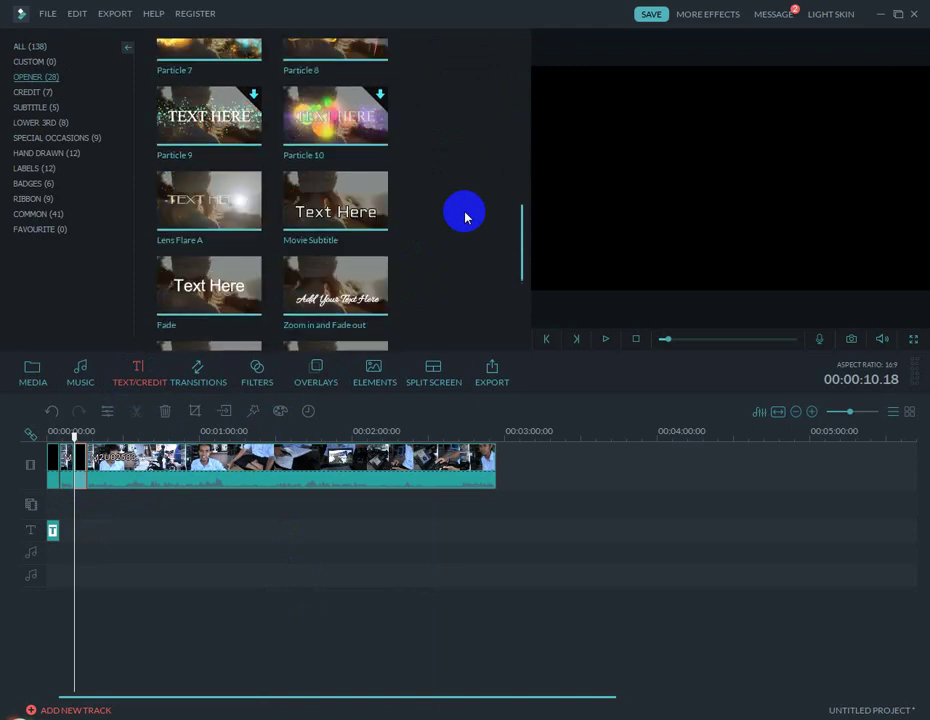
{"action": "scroll", "coordinate": [398, 270], "scroll_direction": "up", "scroll_amount": 2}
{"action": "scroll", "coordinate": [436, 201], "scroll_direction": "up", "scroll_amount": 3}
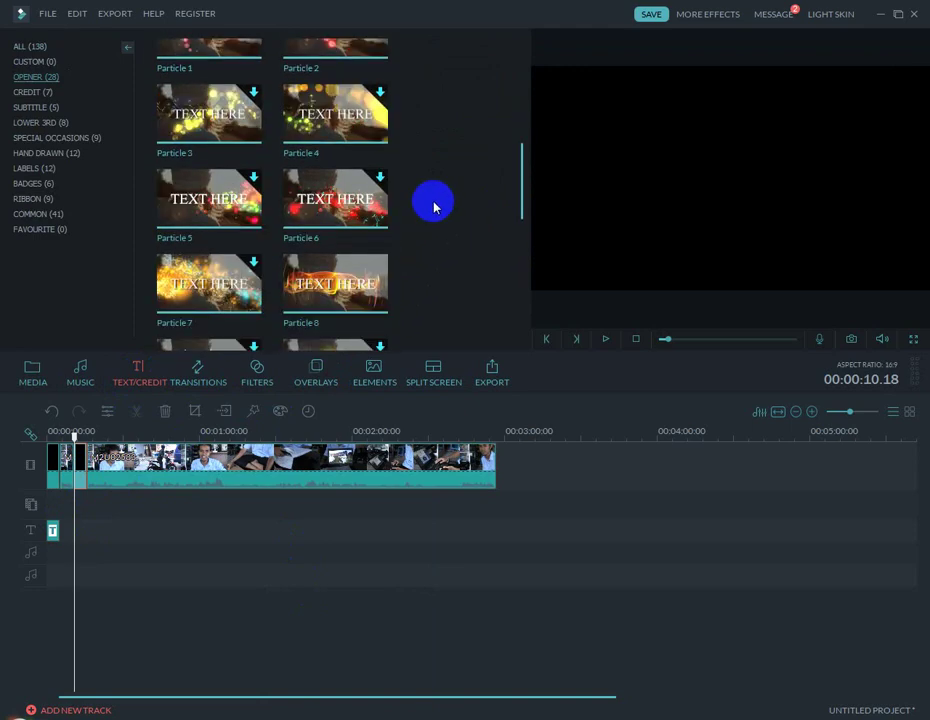
{"action": "scroll", "coordinate": [434, 232], "scroll_direction": "down", "scroll_amount": 3}
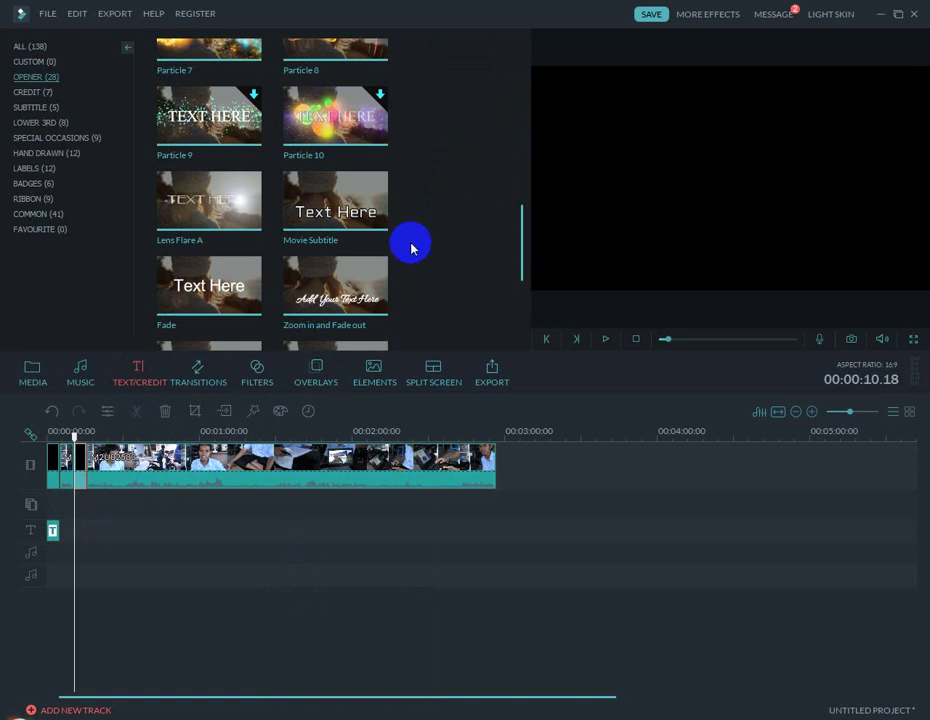
{"action": "left_click_drag", "start_coordinate": [304, 466], "coordinate": [72, 447]}
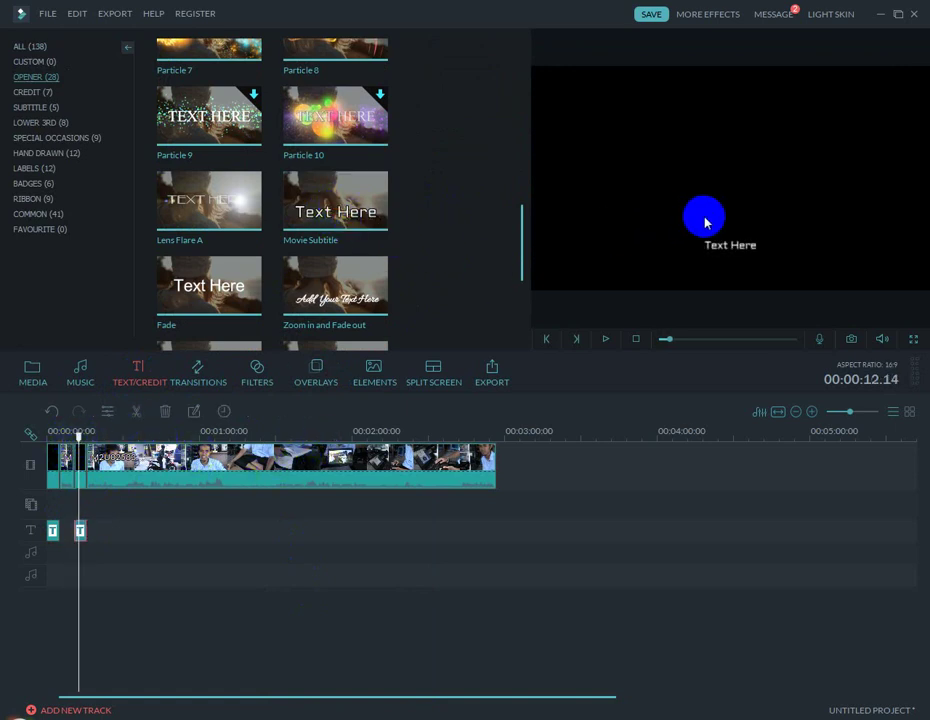
{"action": "double_click", "coordinate": [745, 252]}
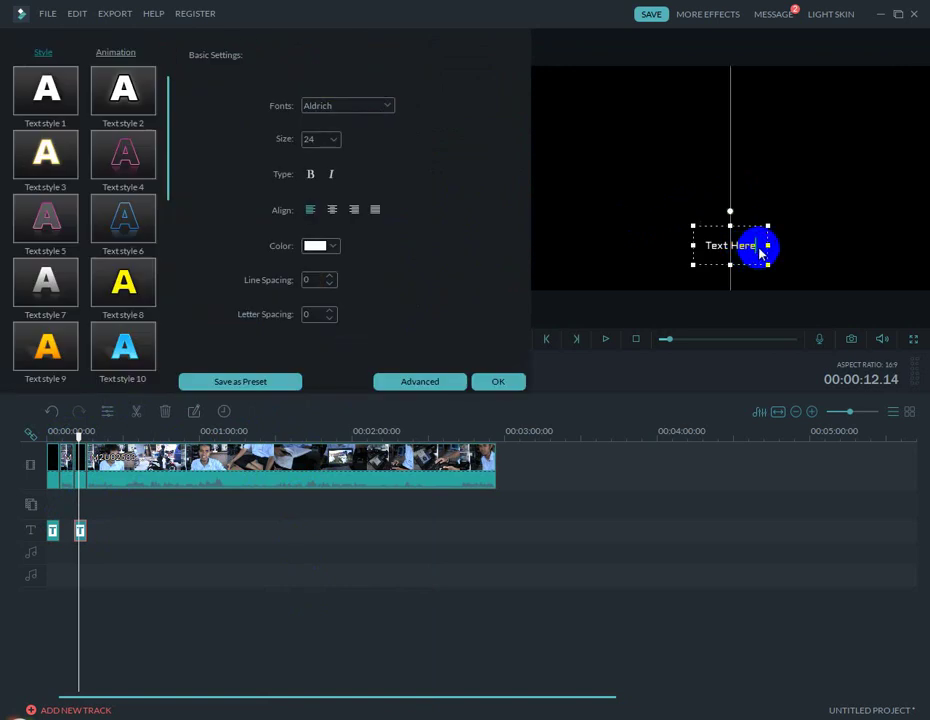
{"action": "left_click_drag", "start_coordinate": [760, 253], "coordinate": [702, 263]}
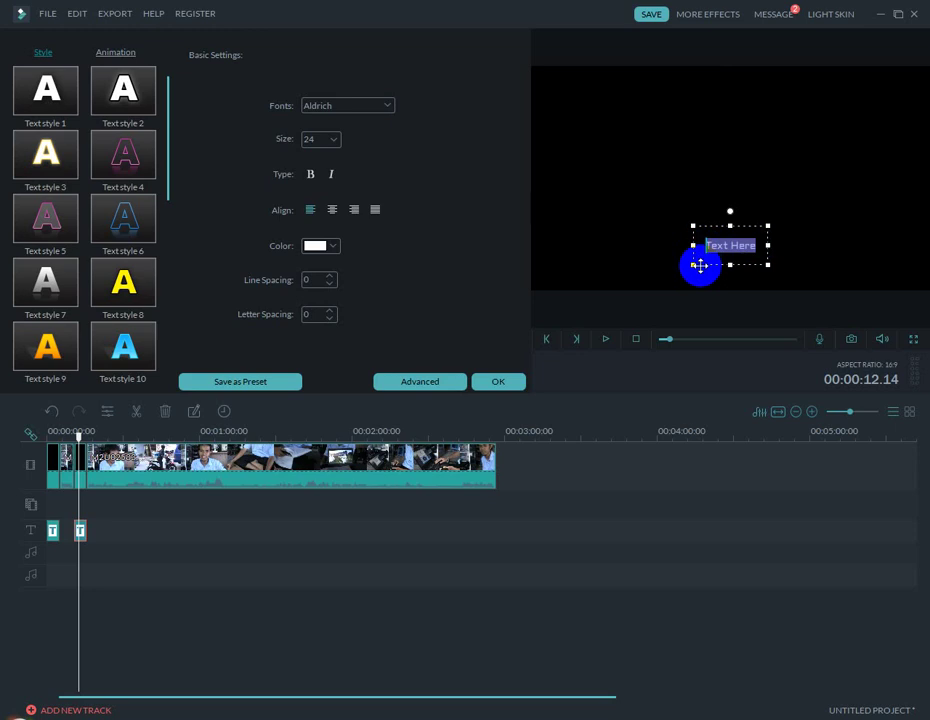
{"action": "left_click", "coordinate": [505, 382]}
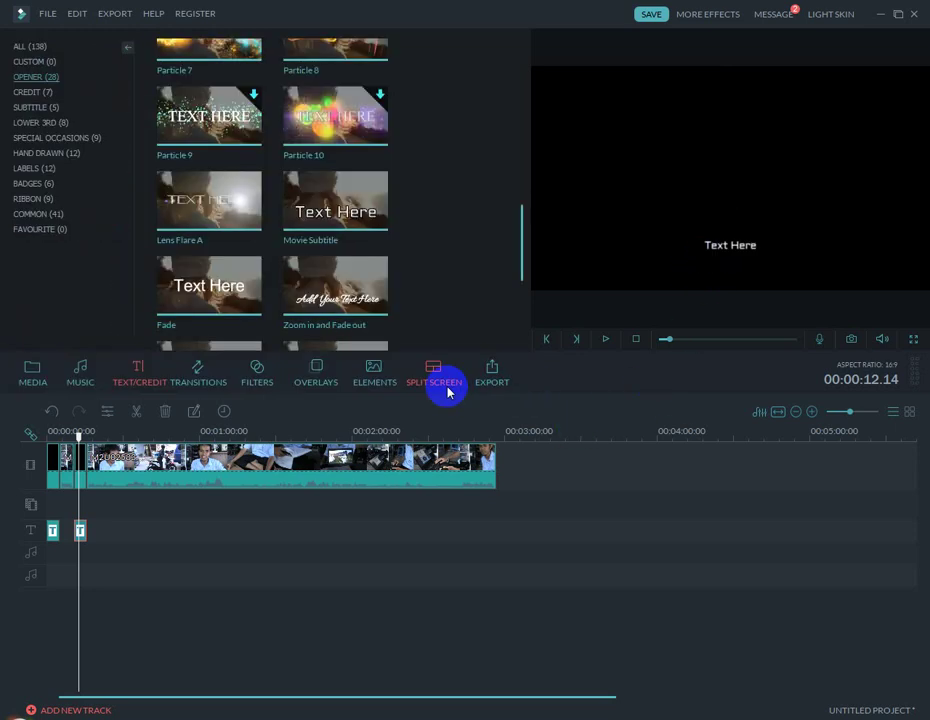
- Insert the M2U02588 clip at the 00:00:10.18 cut, before the black image, and preview it up to 00:00:18.15
{"action": "left_click", "coordinate": [28, 380]}
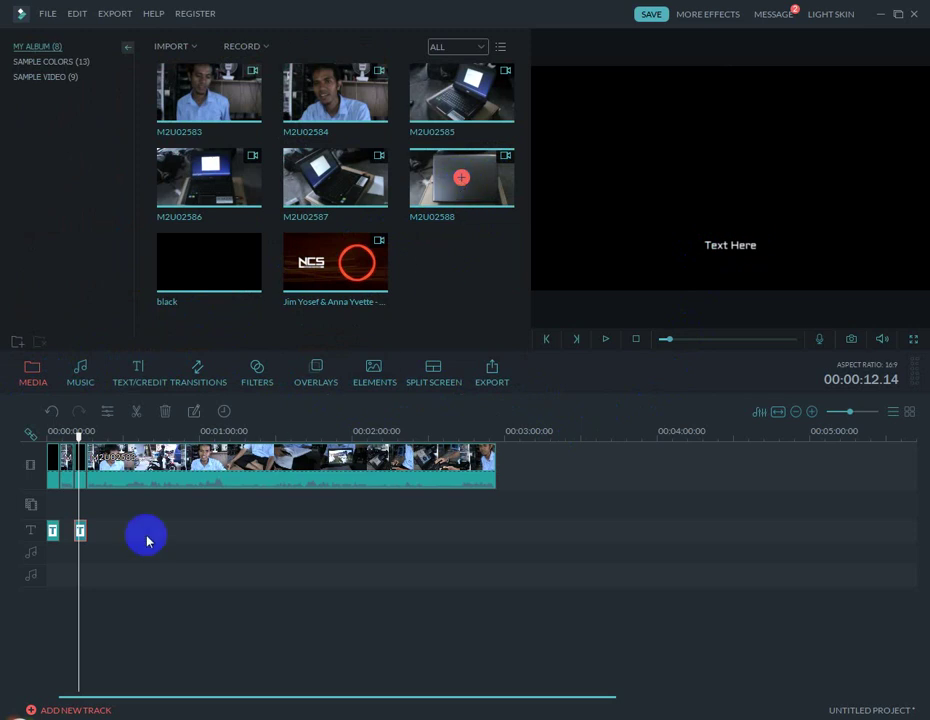
{"action": "left_click", "coordinate": [73, 489]}
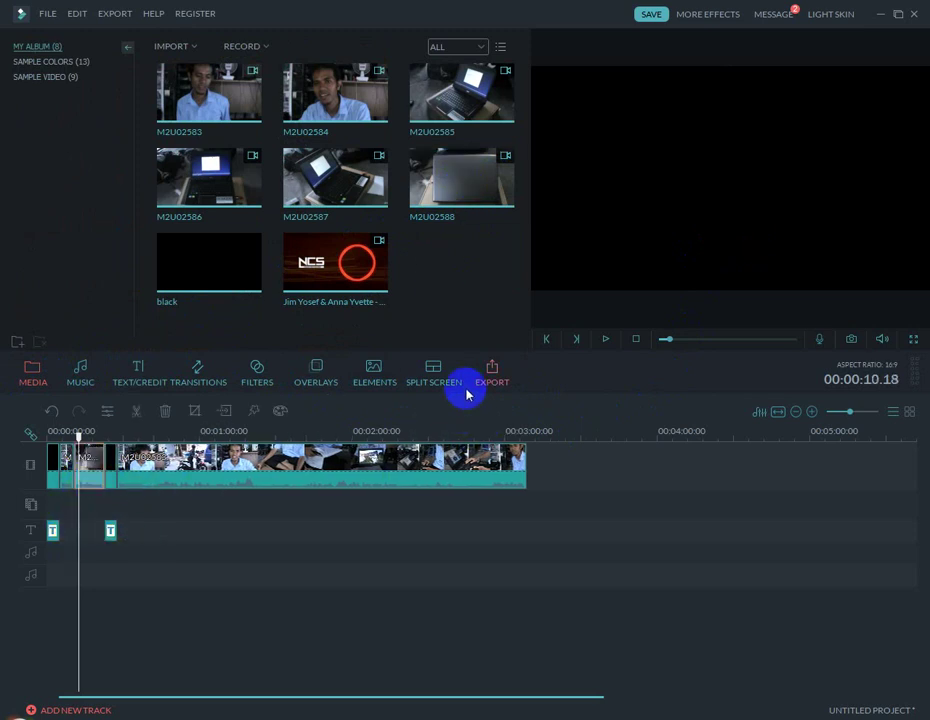
{"action": "left_click", "coordinate": [98, 471]}
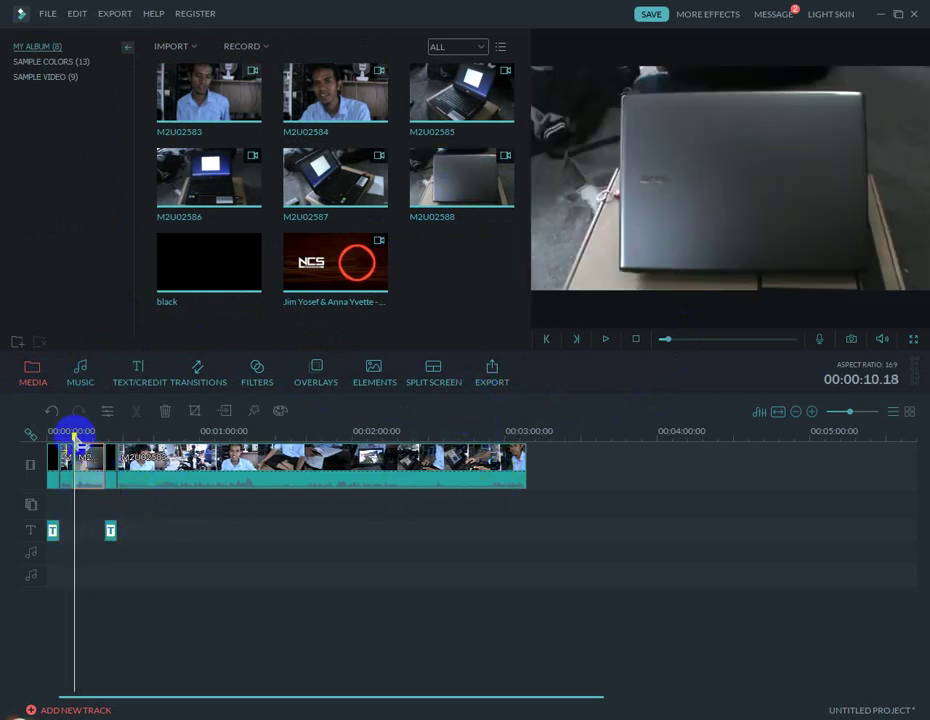
{"action": "left_click", "coordinate": [88, 456]}
{"action": "left_click", "coordinate": [605, 339]}
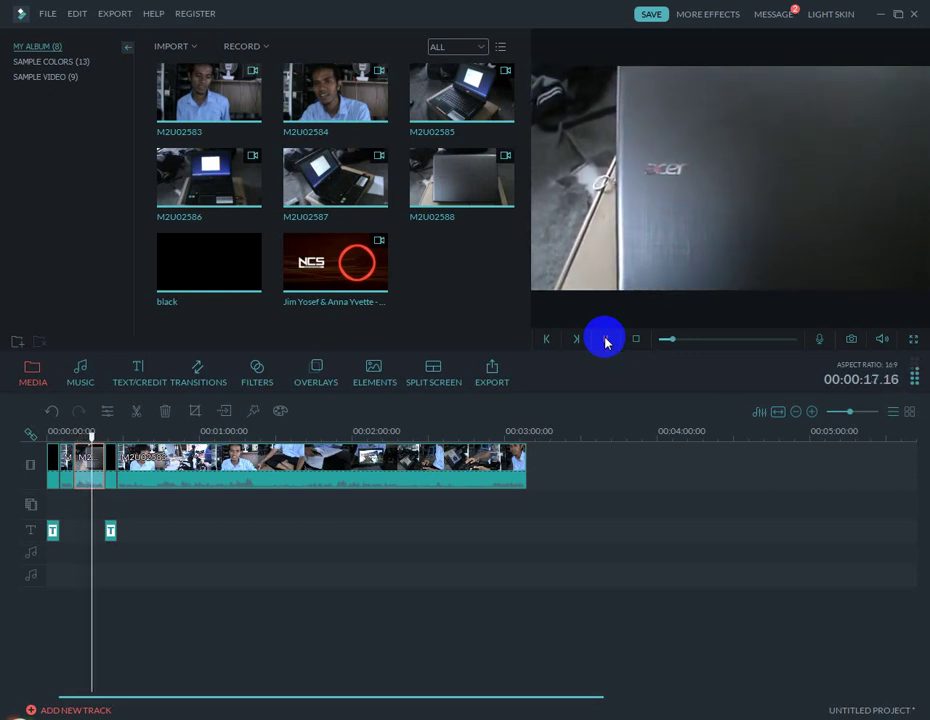
{"action": "left_click", "coordinate": [605, 339]}
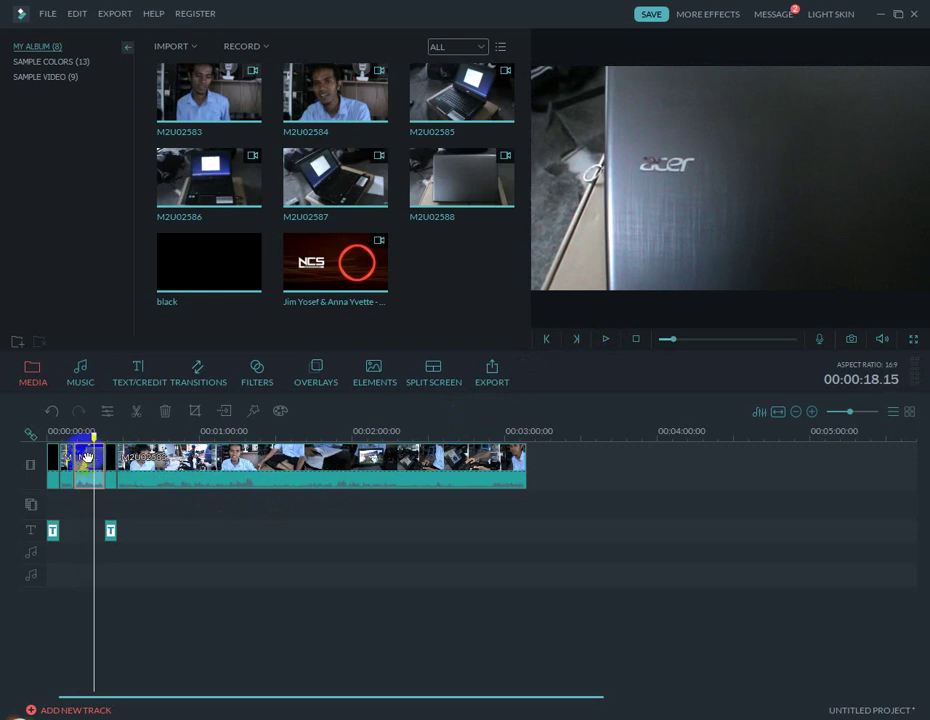
- Split the M2U02588 clip at 00:00:13.10 and delete the short section before the cut
{"action": "left_click_drag", "start_coordinate": [94, 438], "coordinate": [81, 437]}
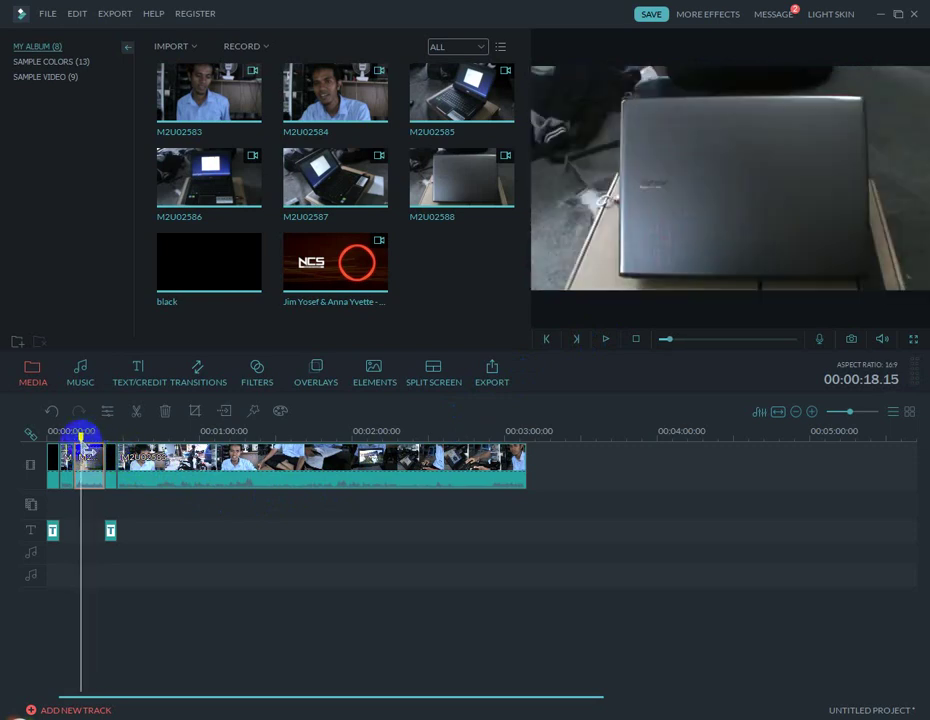
{"action": "right_click", "coordinate": [88, 456]}
{"action": "left_click", "coordinate": [115, 587]}
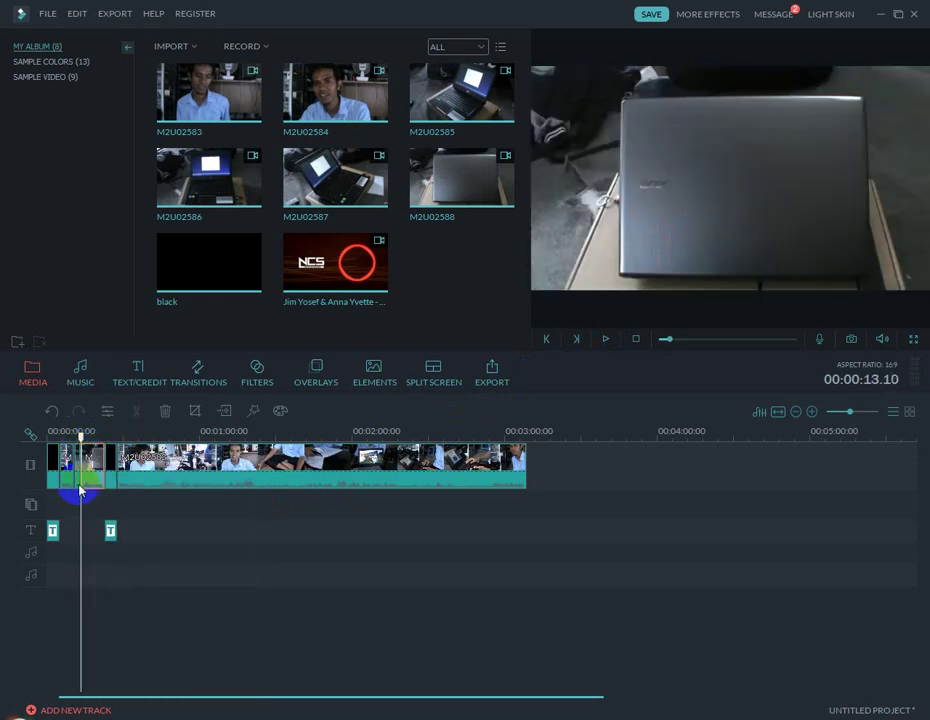
{"action": "key", "text": "Delete"}
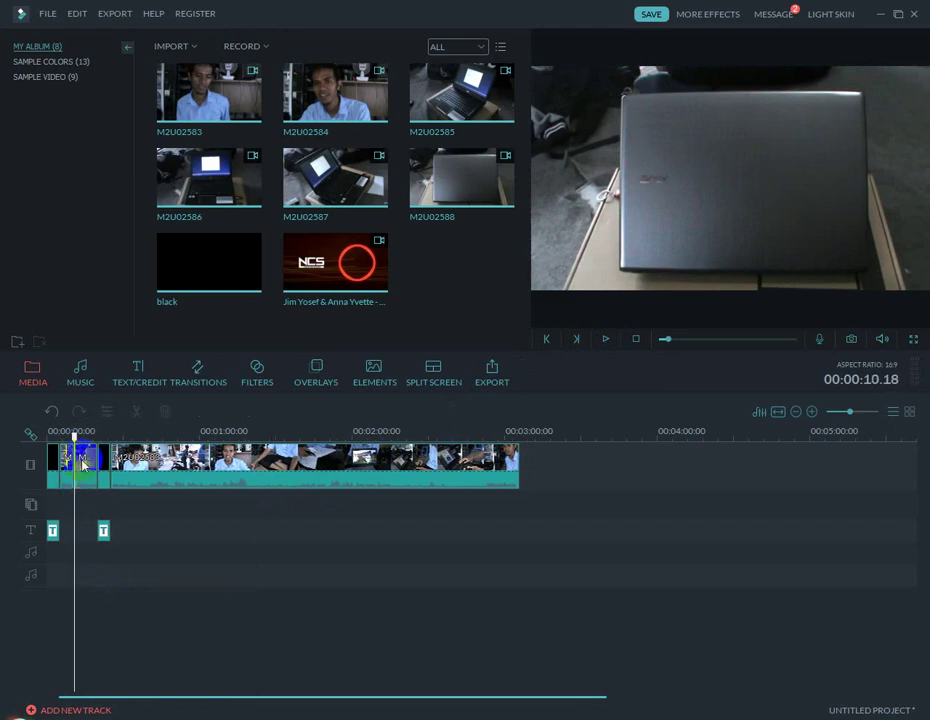
- Mute the trimmed M2U02588 clip and remove the black image with its title that follows it
{"action": "right_click", "coordinate": [84, 462]}
{"action": "left_click", "coordinate": [135, 610]}
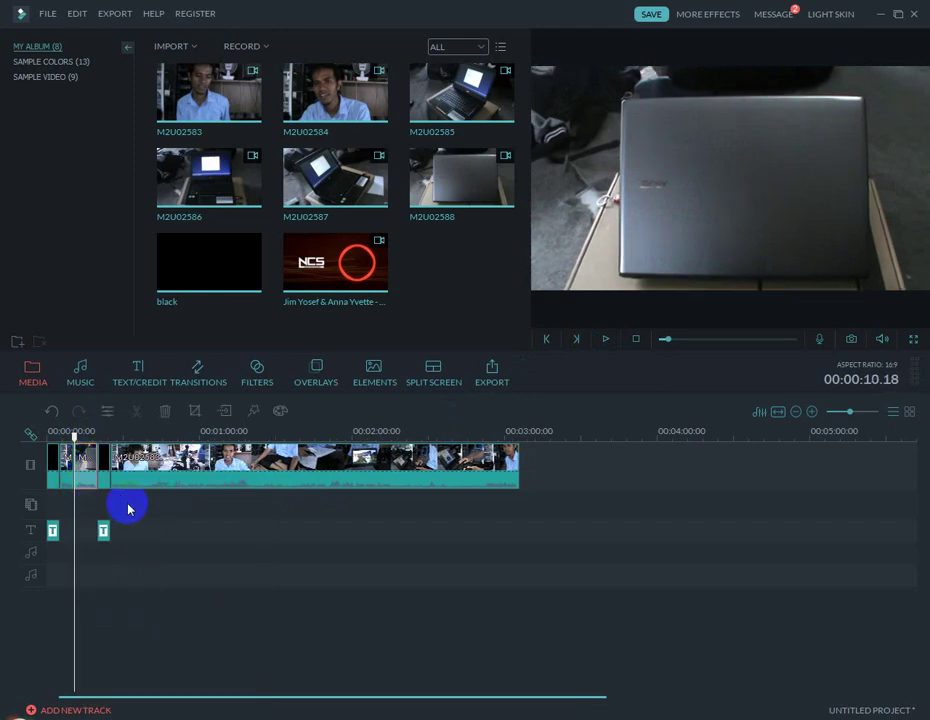
{"action": "left_click", "coordinate": [98, 505]}
- Play the long M2U02583 clip from 00:00:20.01 up to 00:00:29.23 and split it there
{"action": "left_click", "coordinate": [125, 467]}
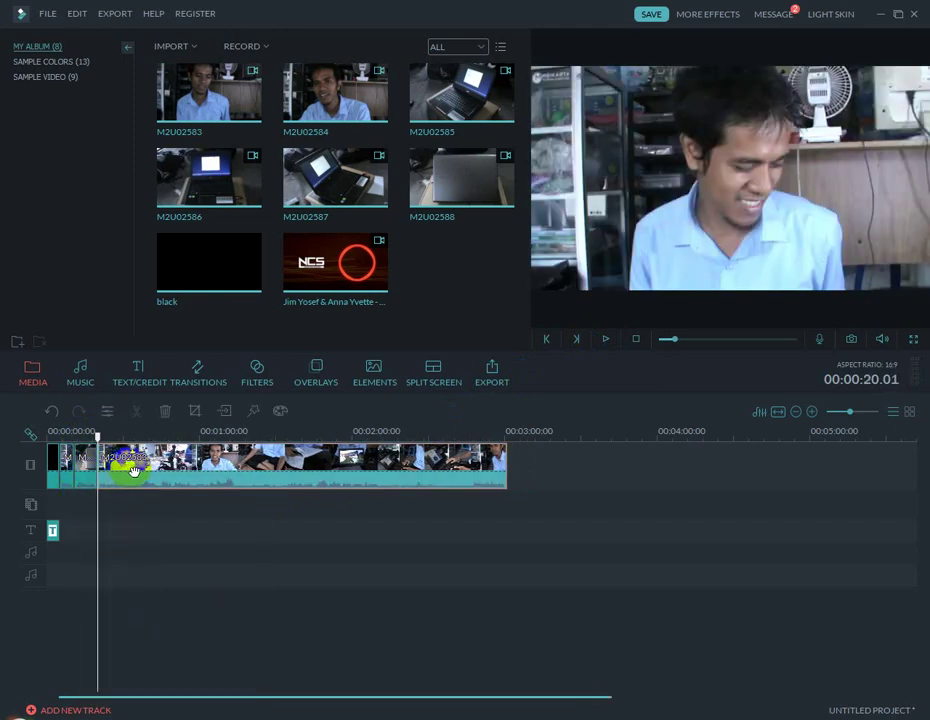
{"action": "left_click", "coordinate": [608, 339]}
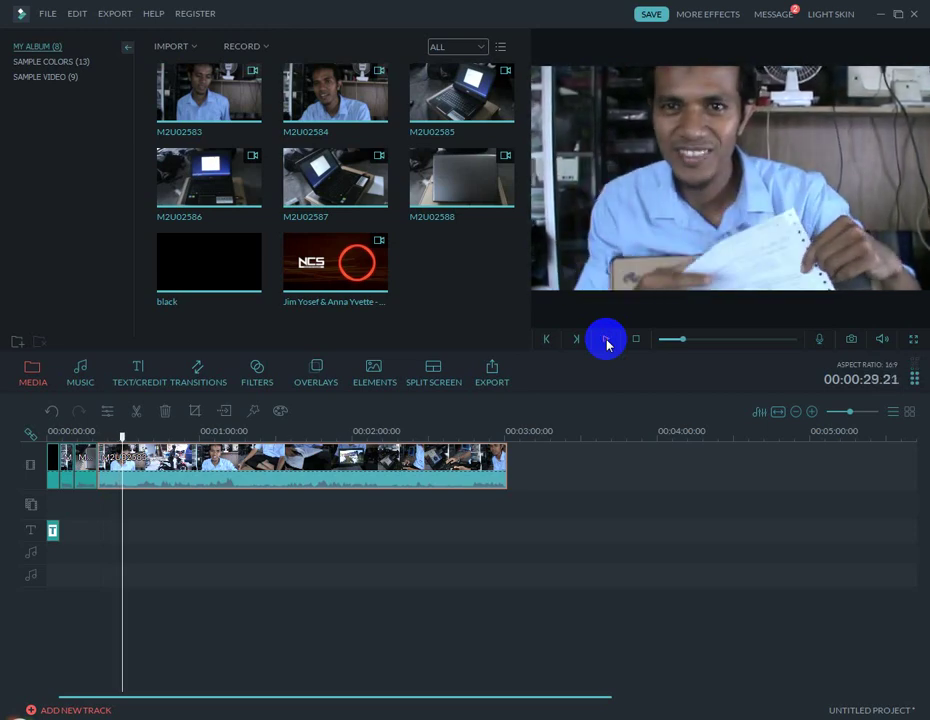
{"action": "left_click", "coordinate": [606, 342]}
{"action": "right_click", "coordinate": [224, 481]}
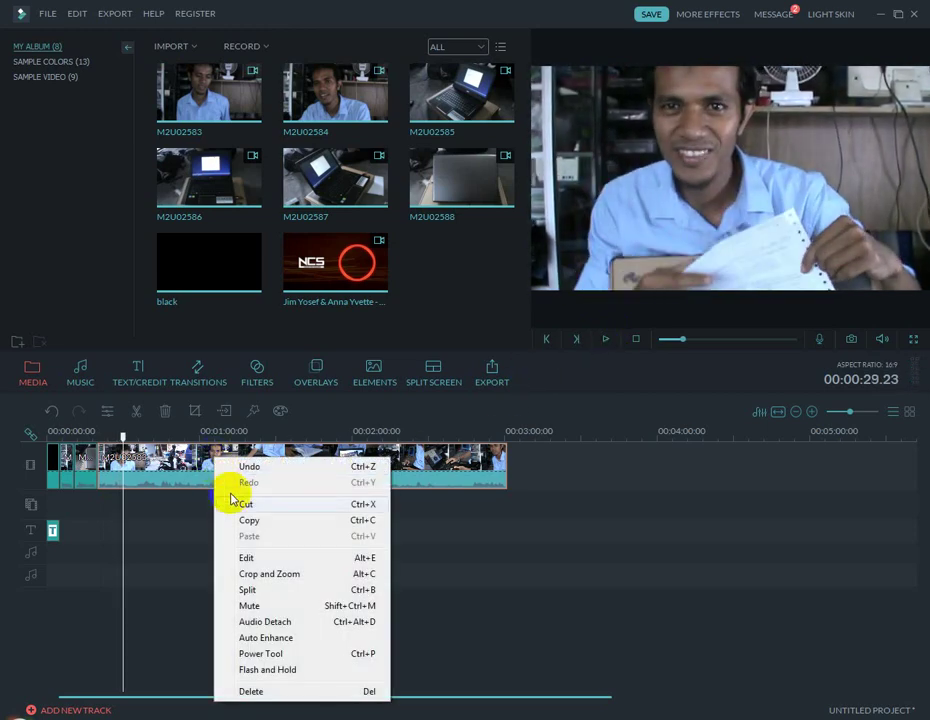
{"action": "left_click", "coordinate": [262, 594]}
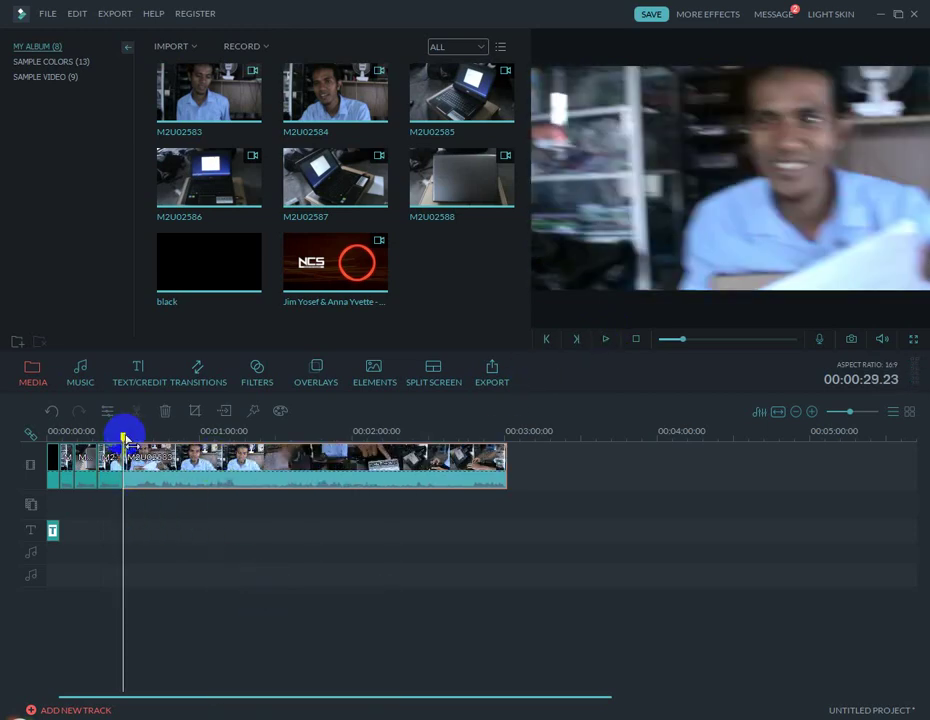
- Play the short M2U02583 section after the laptop clip, split it at 00:00:25.07 and delete its remainder up to the next cut
{"action": "left_click_drag", "start_coordinate": [123, 440], "coordinate": [100, 430]}
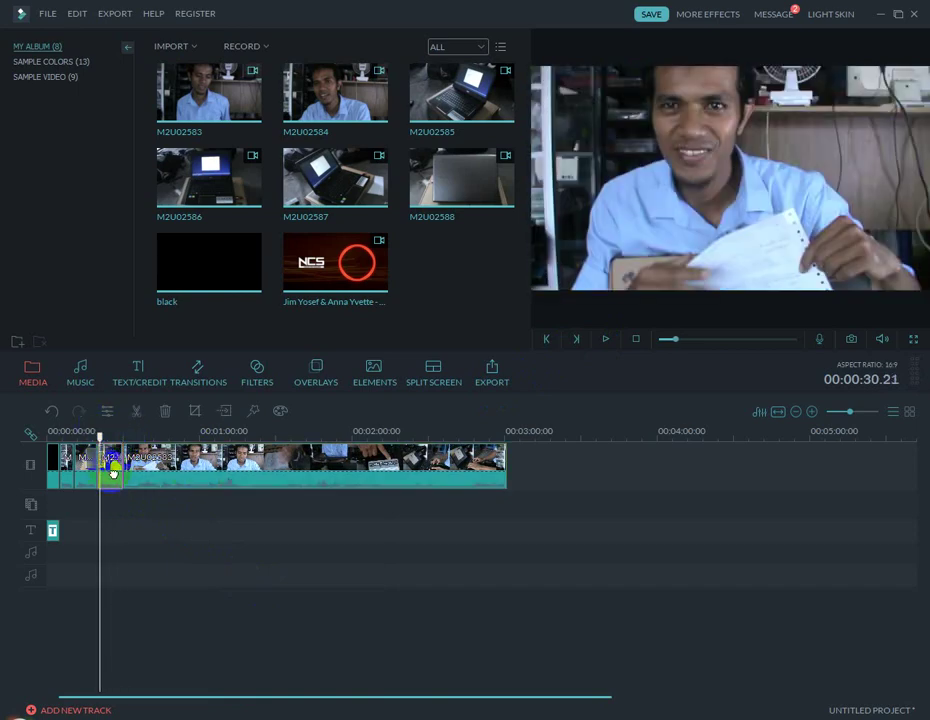
{"action": "left_click", "coordinate": [88, 463]}
{"action": "left_click", "coordinate": [590, 347]}
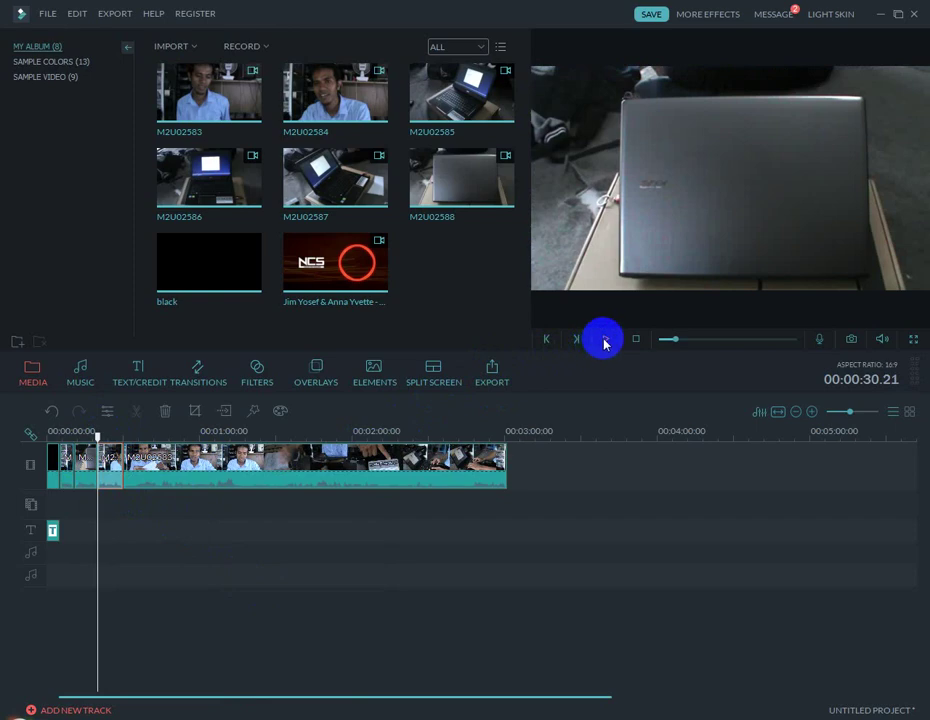
{"action": "left_click", "coordinate": [604, 345]}
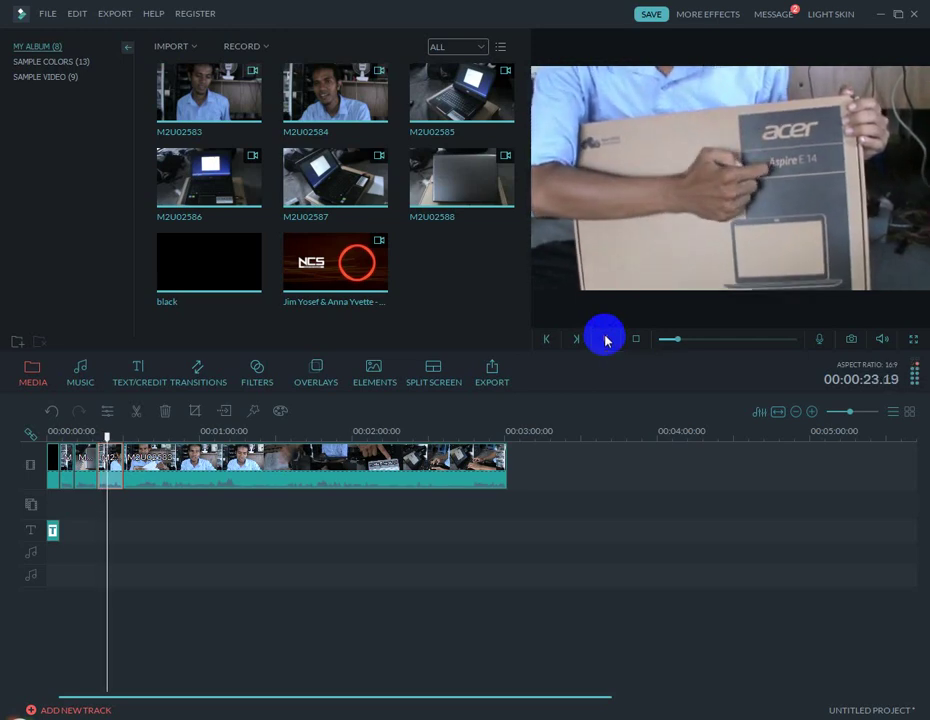
{"action": "right_click", "coordinate": [135, 486]}
{"action": "left_click", "coordinate": [140, 580]}
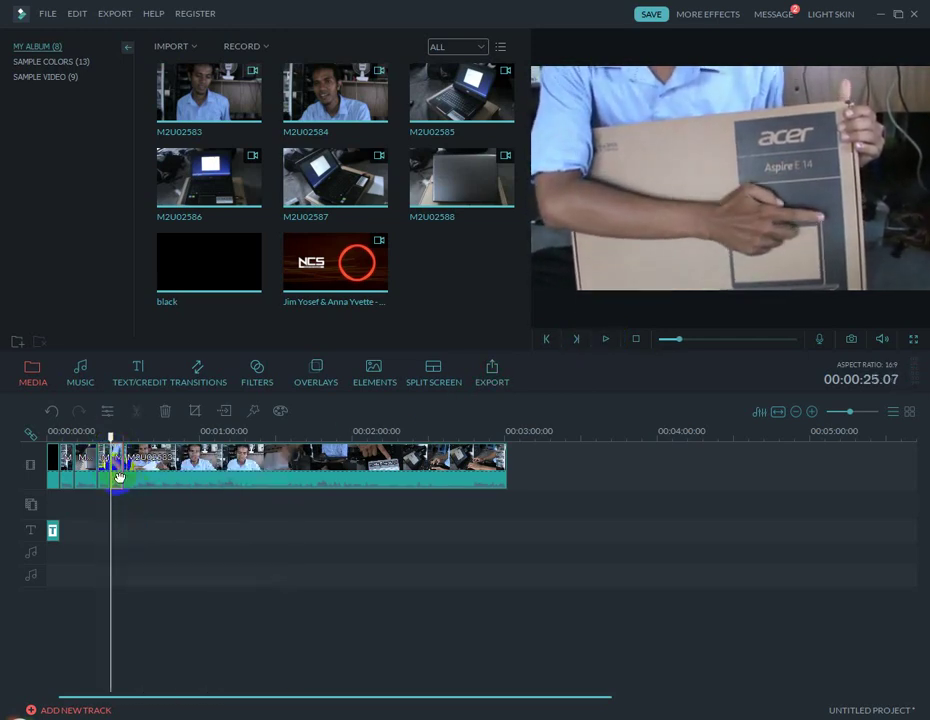
{"action": "key", "text": "Delete"}
- Play the last M2U02583 clip from 00:00:56.21, split it at 00:01:08.21 and delete the section before the cut
{"action": "left_click_drag", "start_coordinate": [118, 440], "coordinate": [191, 440]}
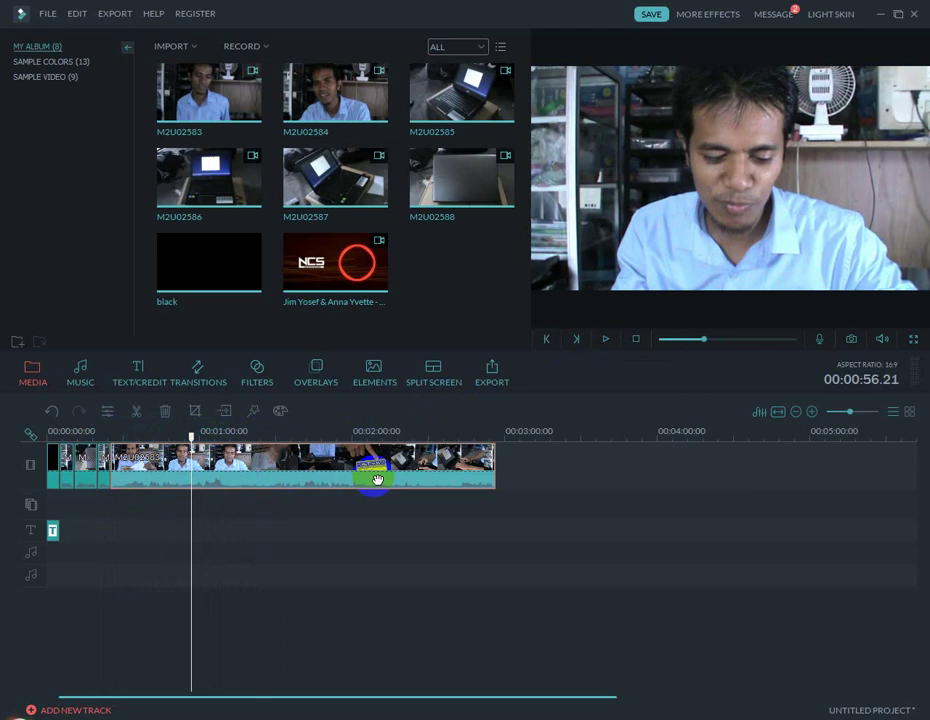
{"action": "left_click", "coordinate": [607, 341]}
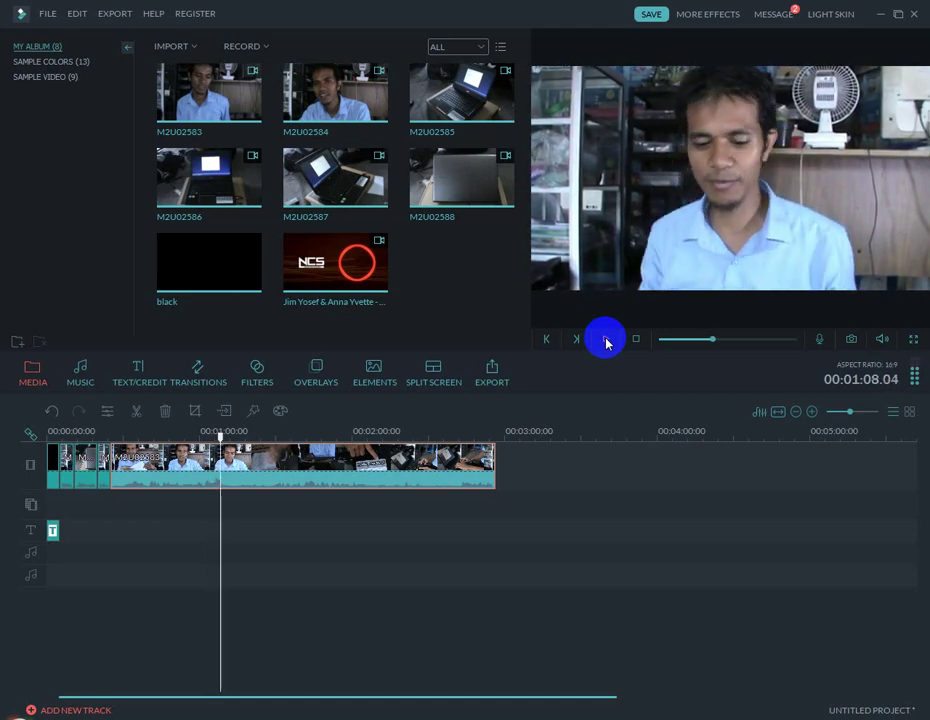
{"action": "left_click", "coordinate": [605, 341]}
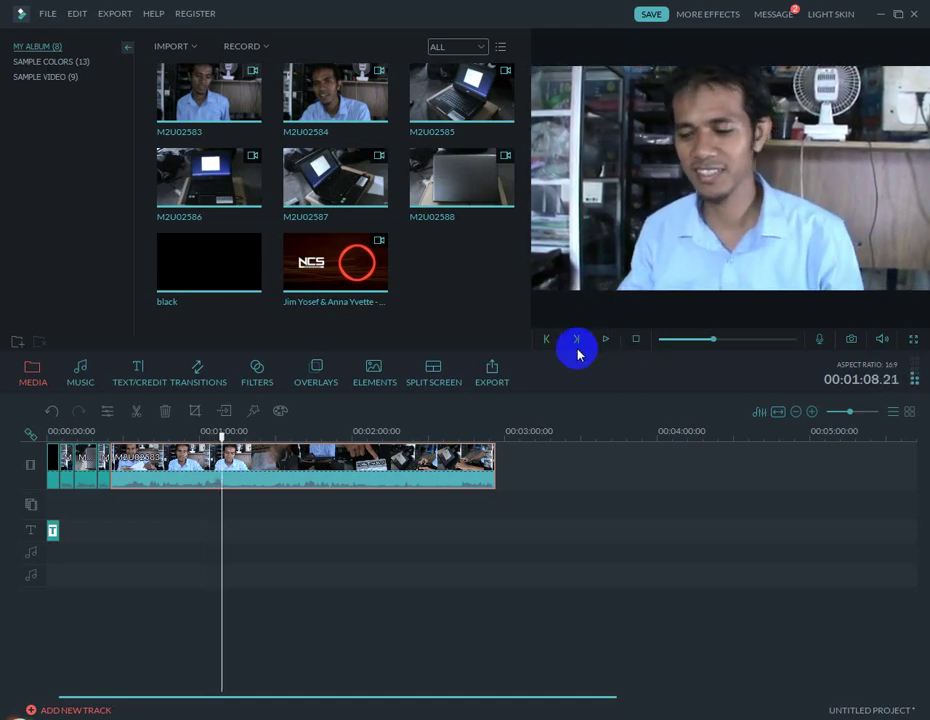
{"action": "right_click", "coordinate": [357, 461]}
{"action": "left_click", "coordinate": [392, 597]}
{"action": "left_click", "coordinate": [153, 479]}
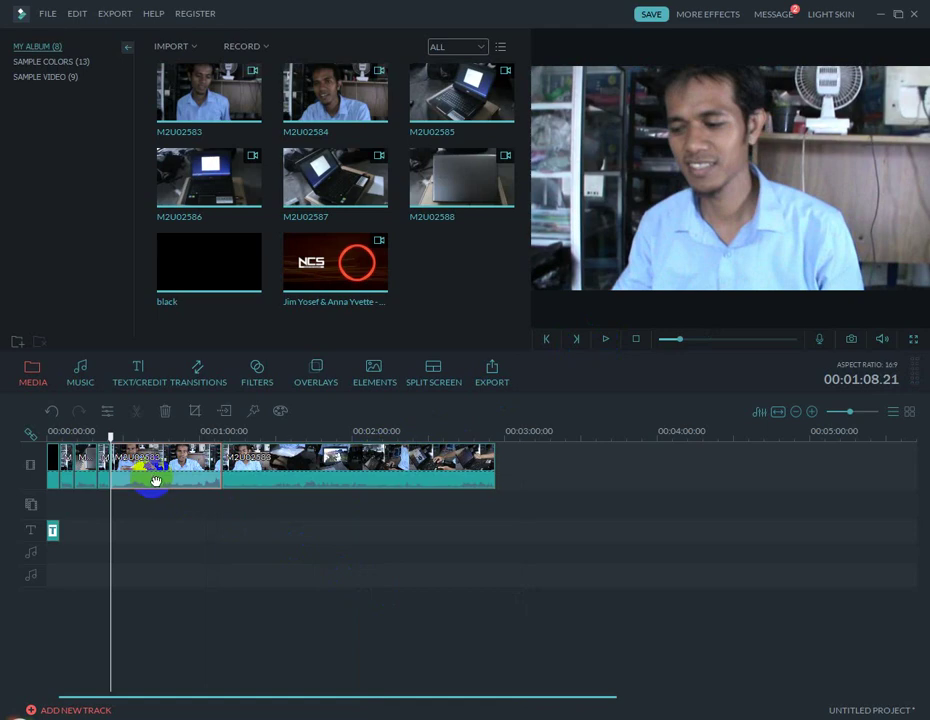
{"action": "key", "text": "Delete"}
- Split the last M2U02583 clip at 00:00:49.03 and delete everything after the cut
{"action": "left_click", "coordinate": [153, 467]}
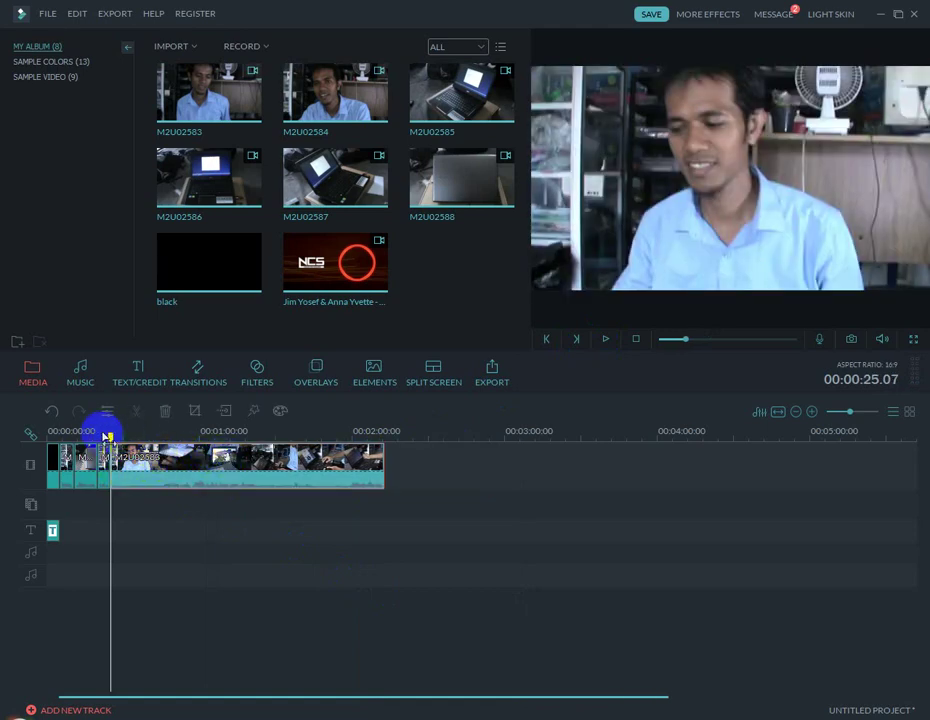
{"action": "left_click_drag", "start_coordinate": [106, 436], "coordinate": [170, 437]}
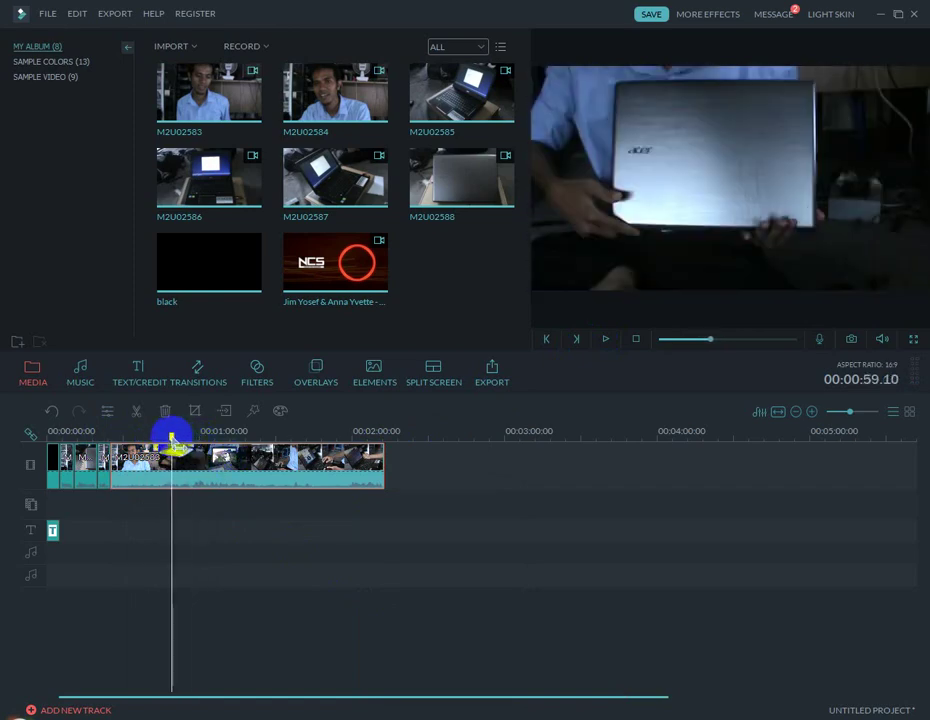
{"action": "right_click", "coordinate": [201, 457]}
{"action": "left_click", "coordinate": [228, 585]}
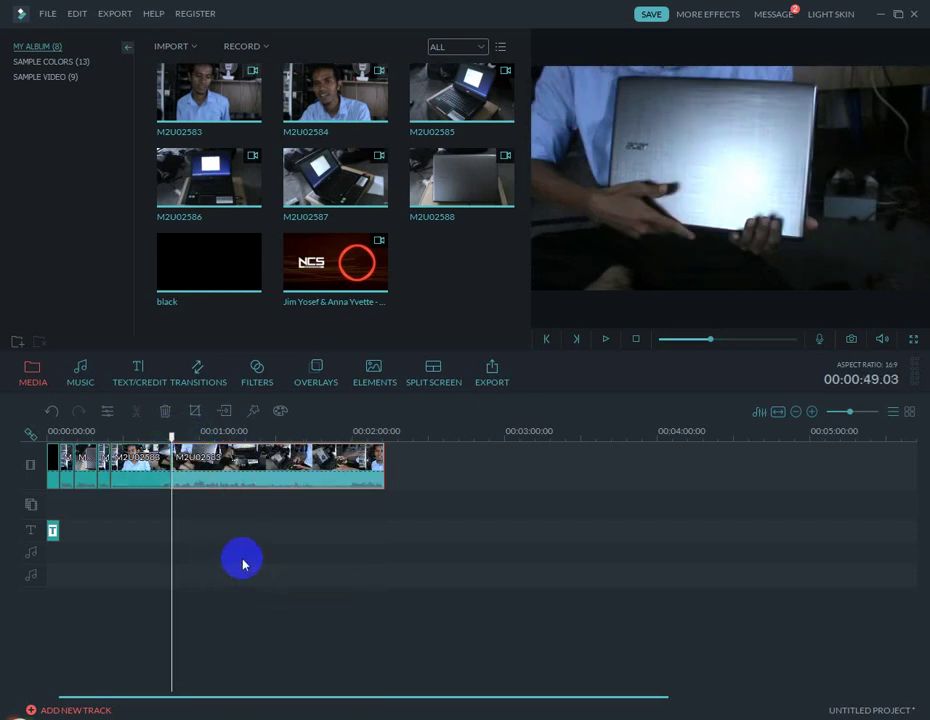
{"action": "key", "text": "Delete"}
- Set the speed of the last M2U02583 clip to 2.00X
{"action": "double_click", "coordinate": [160, 462]}
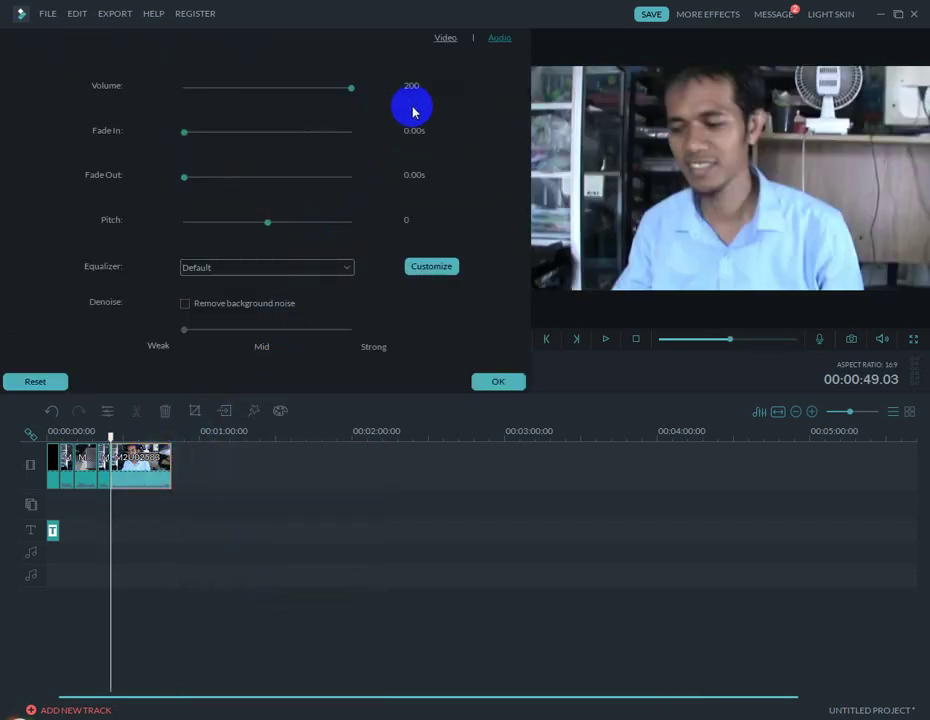
{"action": "left_click", "coordinate": [443, 39]}
{"action": "left_click", "coordinate": [285, 321]}
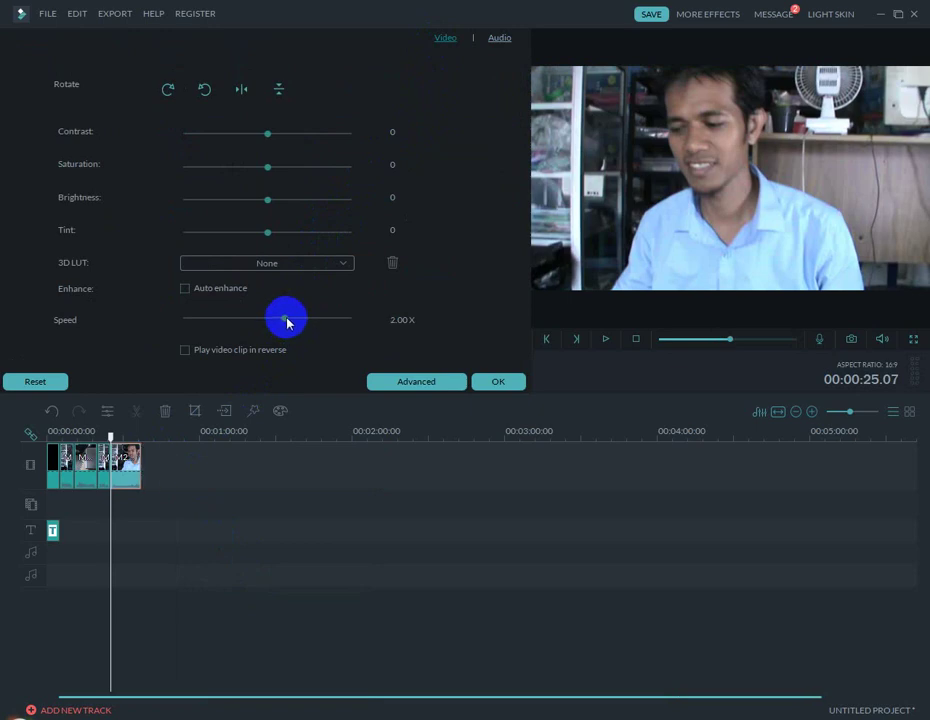
{"action": "left_click", "coordinate": [499, 381]}
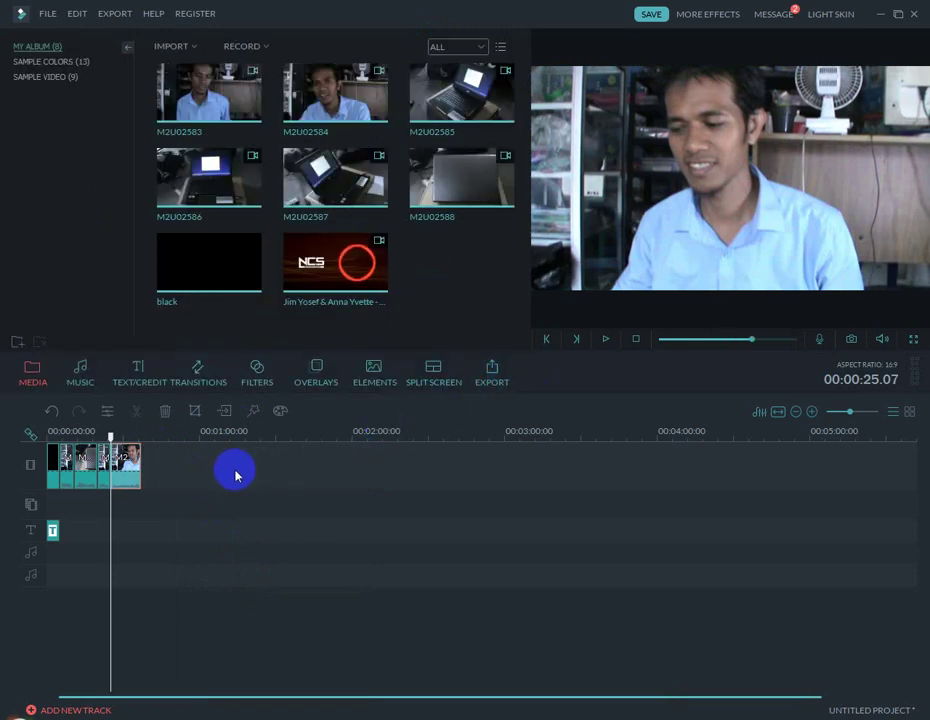
- Mute the last M2U02583 clip and append the Jim Yosef & Anna Yvette music video to the end of the video track
{"action": "right_click", "coordinate": [127, 466]}
{"action": "left_click", "coordinate": [212, 610]}
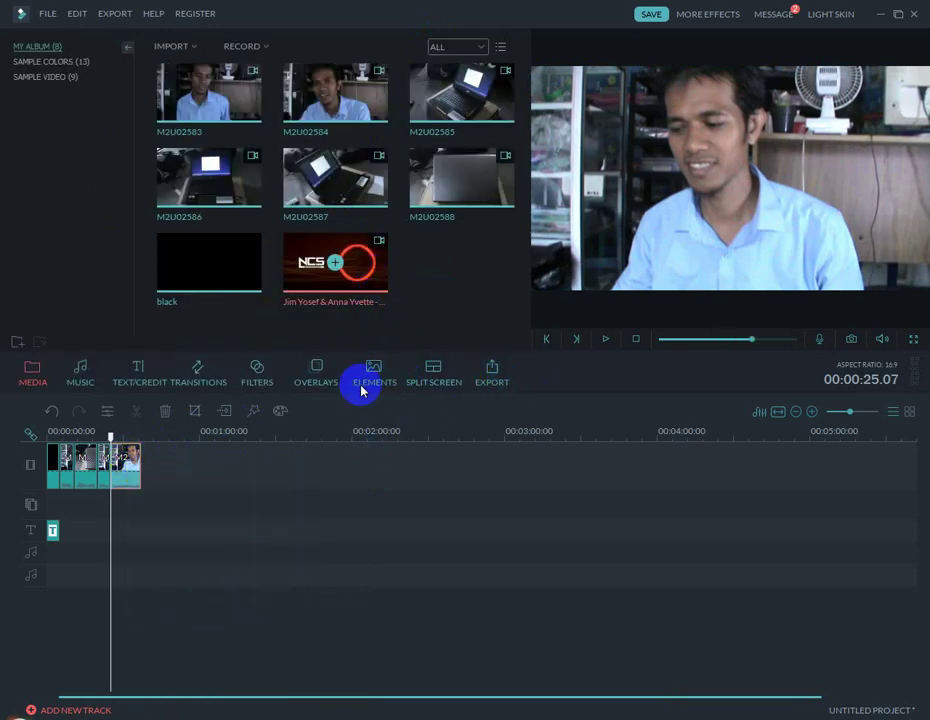
{"action": "left_click_drag", "start_coordinate": [362, 390], "coordinate": [310, 485]}
- Detach the audio from the Jim Yosef & Anna Yvette clip and delete its video part from the timeline
{"action": "right_click", "coordinate": [316, 478]}
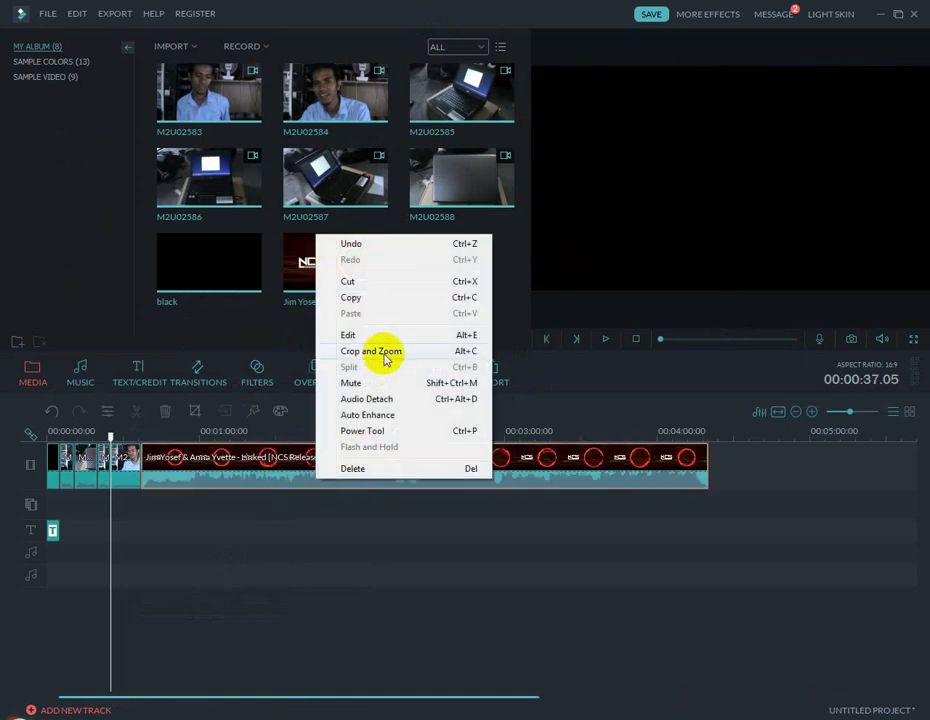
{"action": "left_click", "coordinate": [392, 399]}
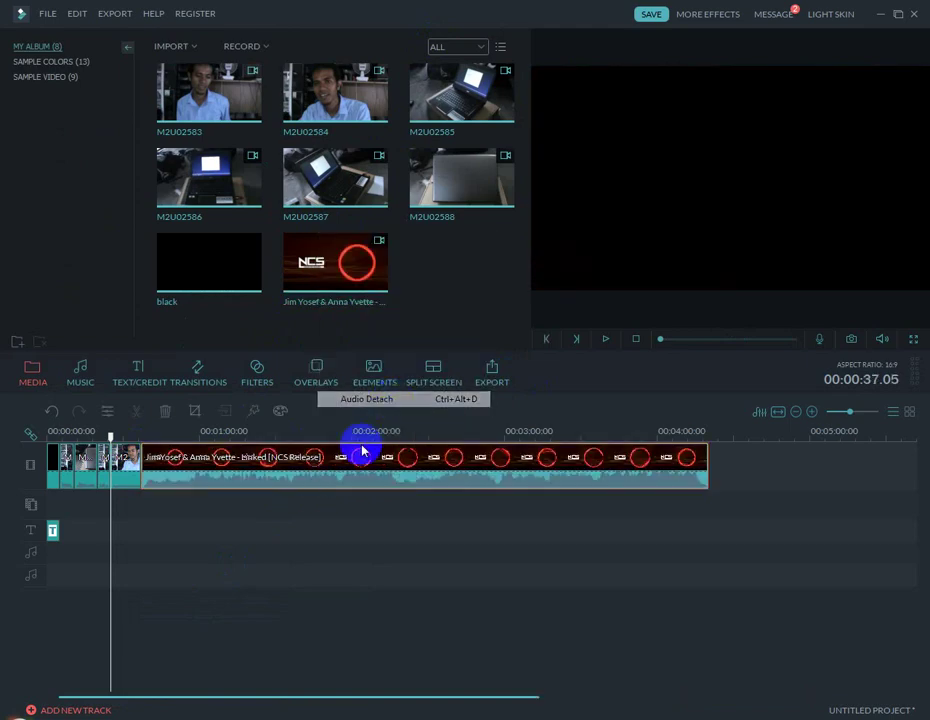
{"action": "left_click", "coordinate": [224, 486]}
{"action": "key", "text": "Delete"}
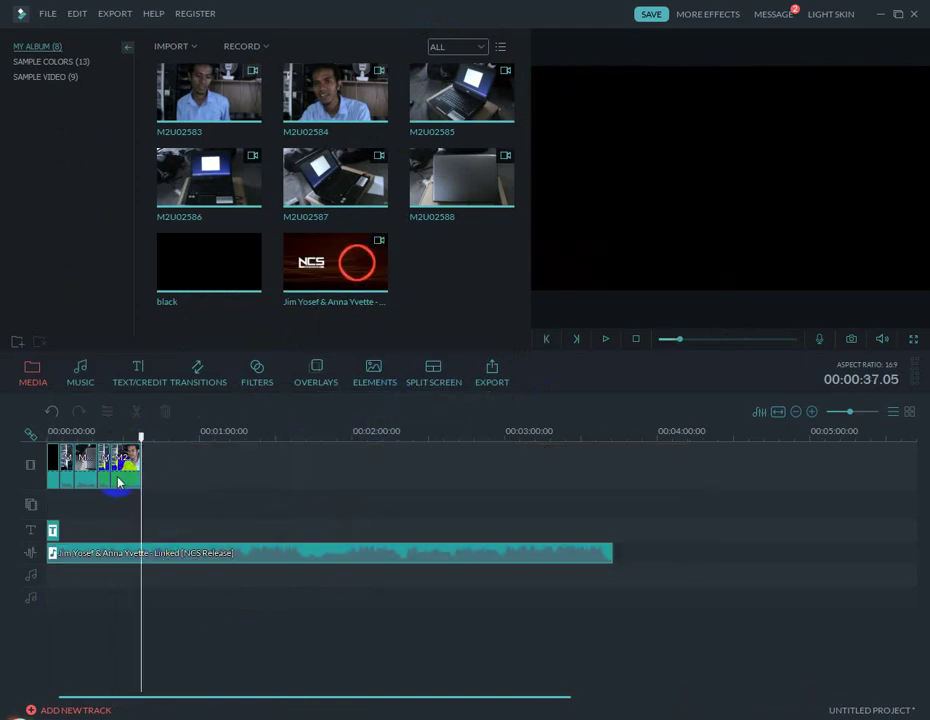
- Insert the black clip before the last M2U02583 clip and place a Movie Subtitle title over it
{"action": "left_click_drag", "start_coordinate": [192, 314], "coordinate": [131, 489]}
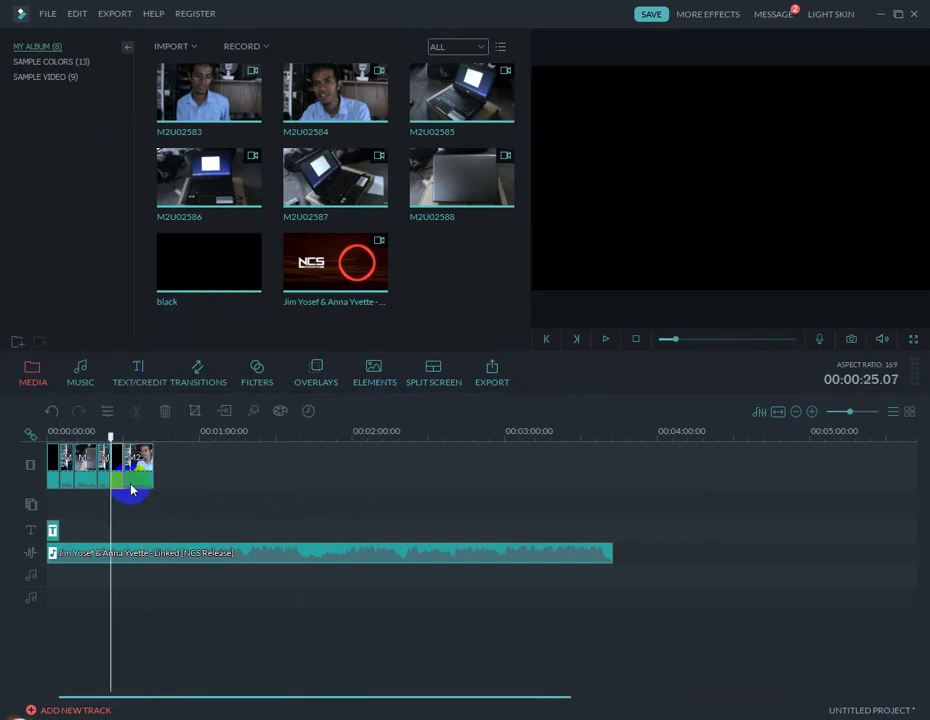
{"action": "left_click", "coordinate": [114, 432]}
{"action": "left_click", "coordinate": [139, 368]}
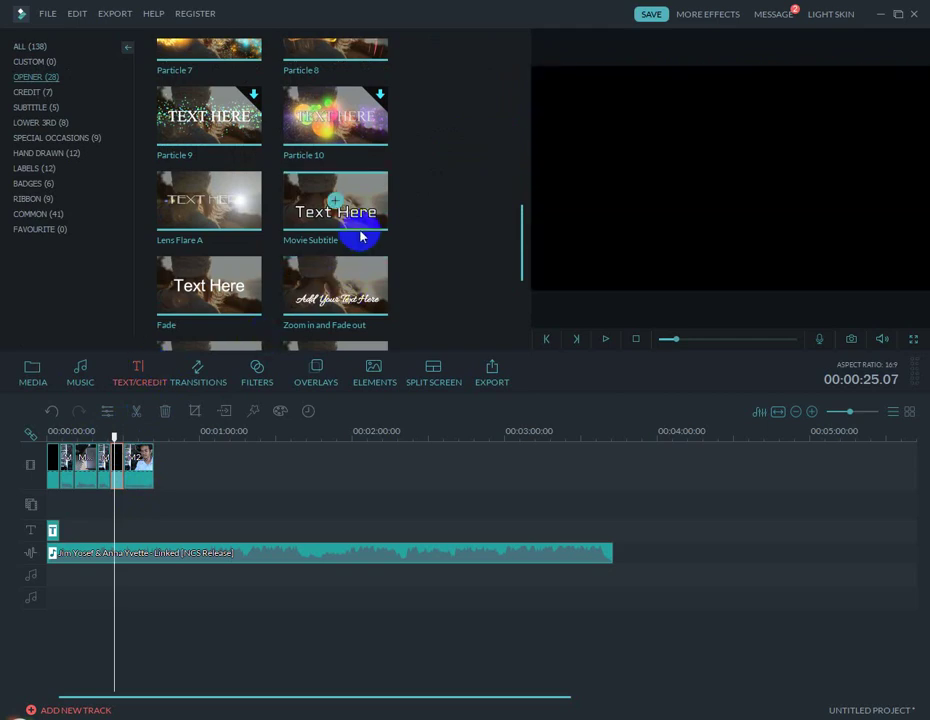
{"action": "mouse_move", "coordinate": [338, 212]}
{"action": "left_mouse_down"}
{"action": "mouse_move", "coordinate": [52, 562]}
{"action": "mouse_move", "coordinate": [54, 537]}
{"action": "left_mouse_up"}
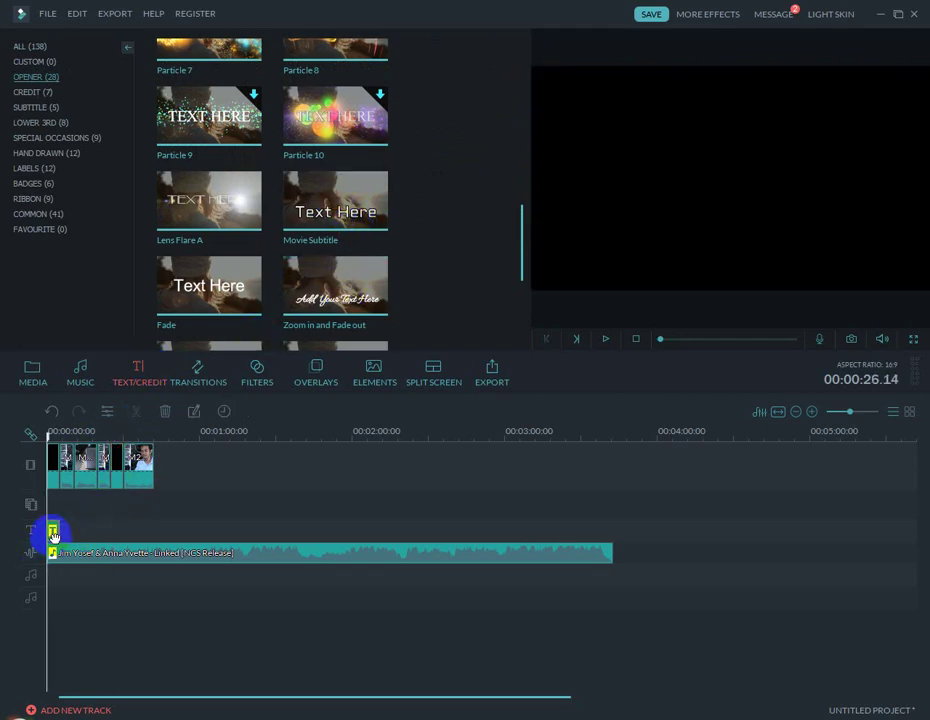
{"action": "left_click", "coordinate": [91, 506]}
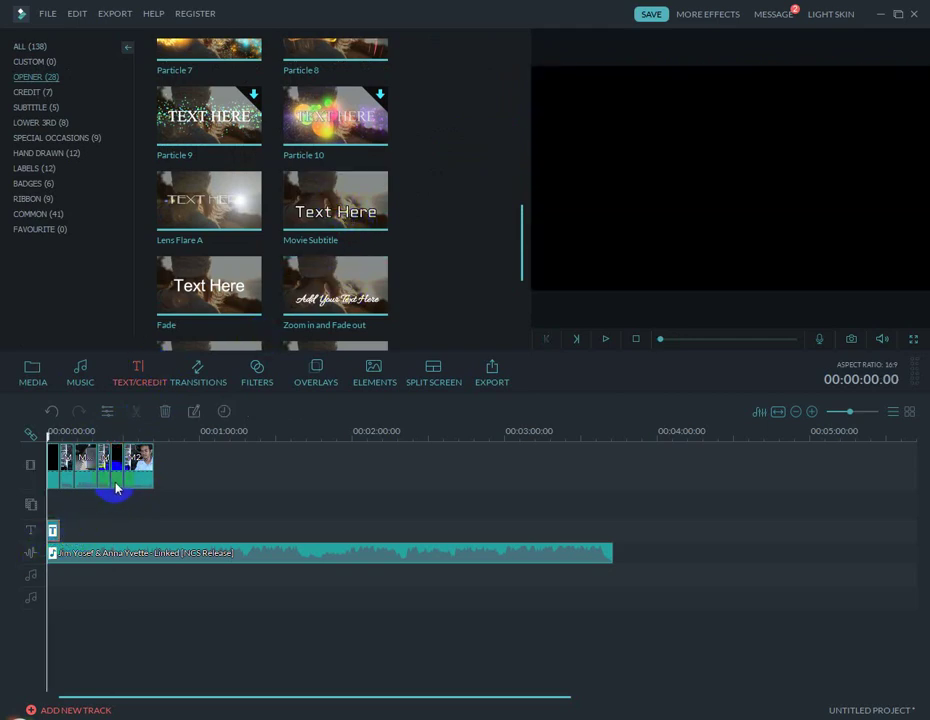
{"action": "left_click", "coordinate": [116, 487]}
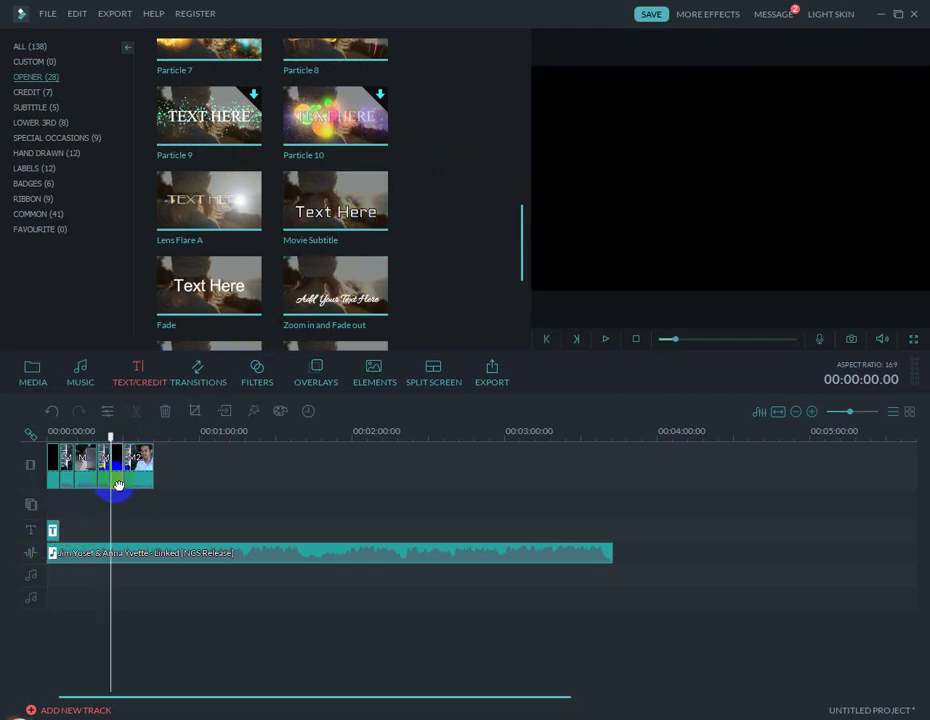
{"action": "left_click", "coordinate": [335, 207]}
{"action": "left_click_drag", "start_coordinate": [110, 436], "coordinate": [117, 436]}
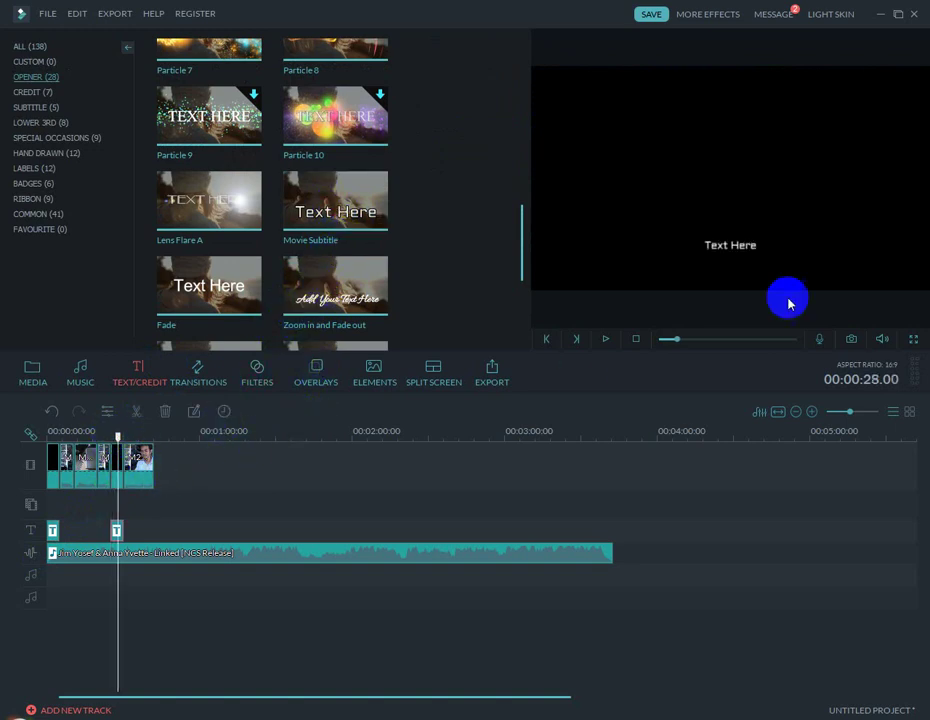
- Replace the Movie Subtitle text with UNBOXING, set its size to 60 and move it up towards the middle of the frame
{"action": "double_click", "coordinate": [752, 253]}
{"action": "left_click_drag", "start_coordinate": [759, 253], "coordinate": [619, 247]}
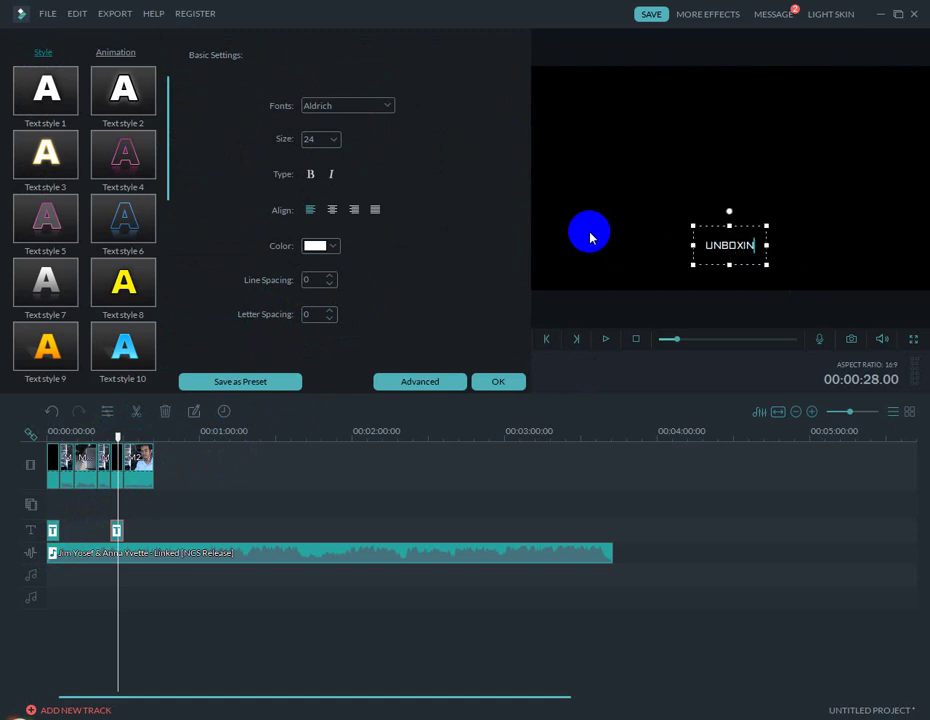
{"action": "left_click_drag", "start_coordinate": [762, 246], "coordinate": [707, 251]}
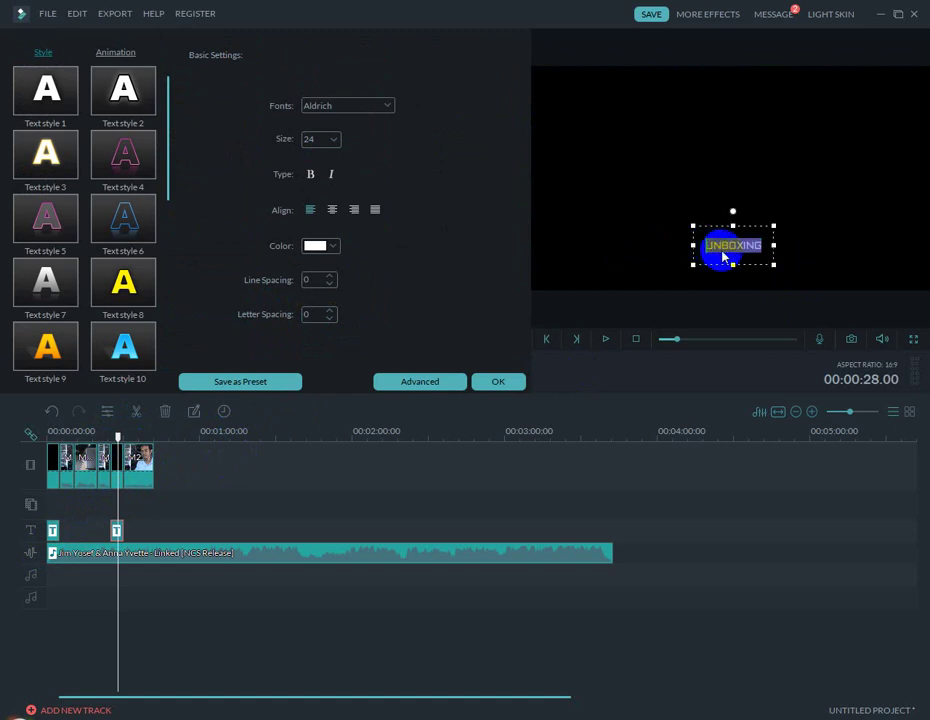
{"action": "left_click", "coordinate": [308, 138]}
{"action": "left_click_drag", "start_coordinate": [308, 141], "coordinate": [288, 143]}
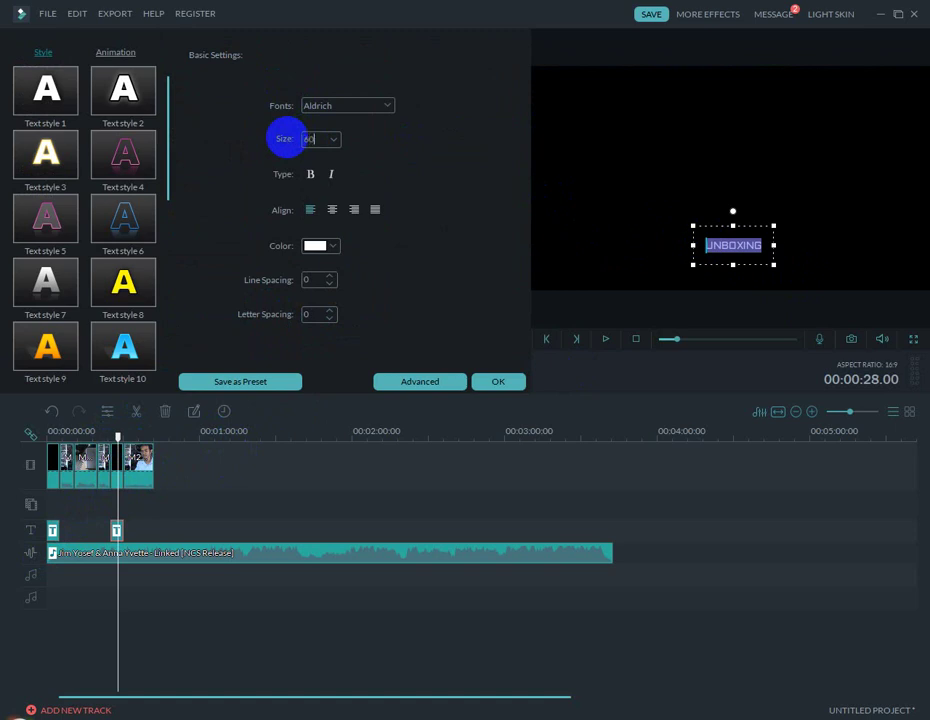
{"action": "type", "text": "60"}
{"action": "key", "text": "Return"}
{"action": "left_click", "coordinate": [781, 160]}
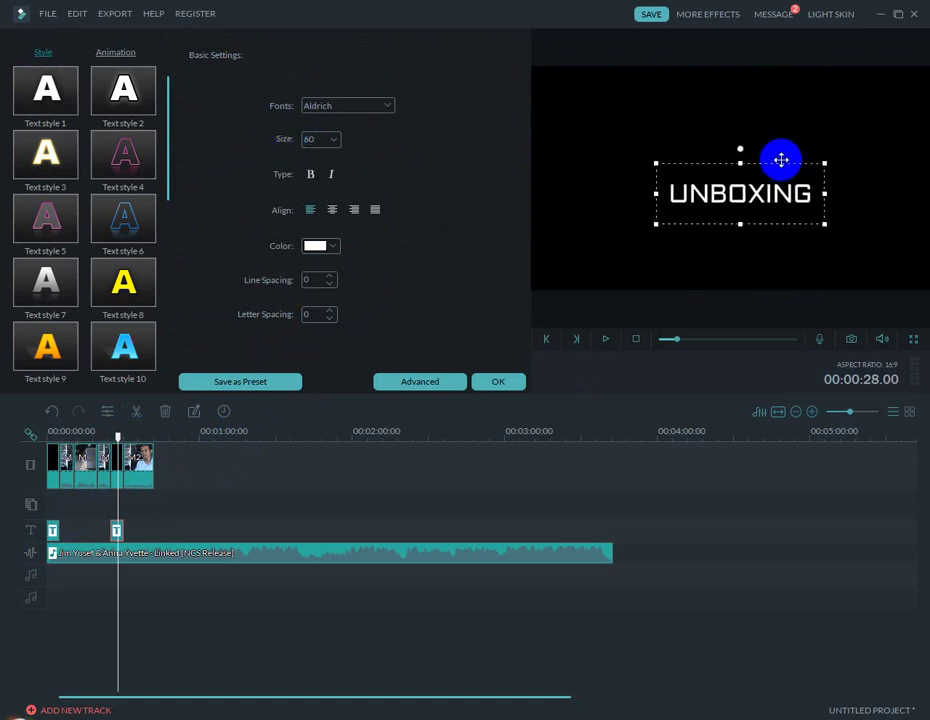
- Set the UNBOXING text size to 80, centre it in the frame and apply the title changes
{"action": "left_click", "coordinate": [330, 141]}
{"action": "type", "text": "80"}
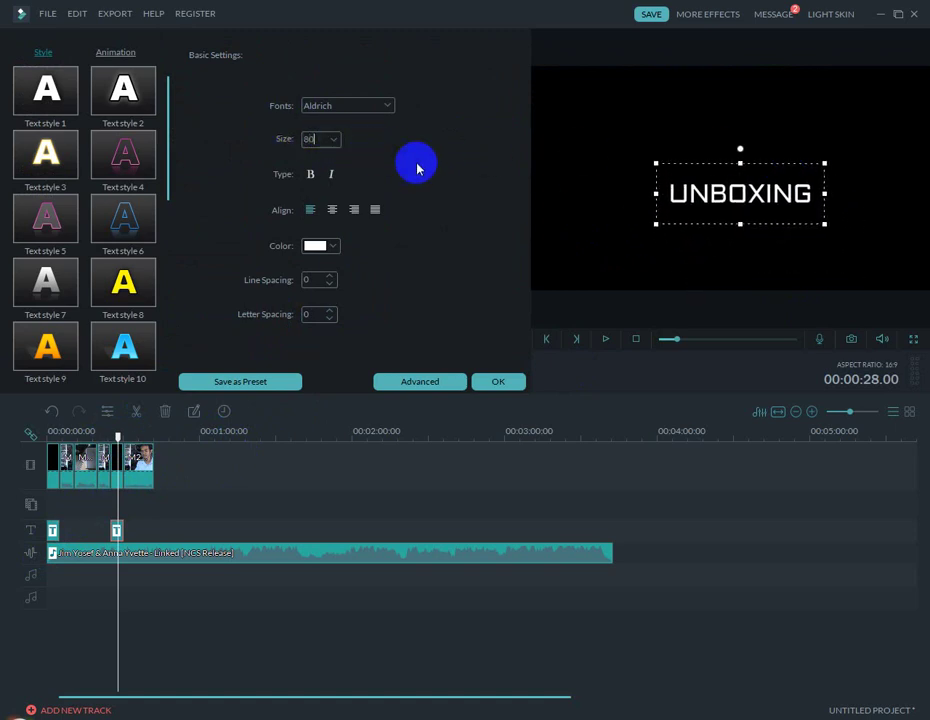
{"action": "key", "text": "Return"}
{"action": "left_click_drag", "start_coordinate": [816, 162], "coordinate": [773, 139]}
{"action": "left_click", "coordinate": [482, 388]}
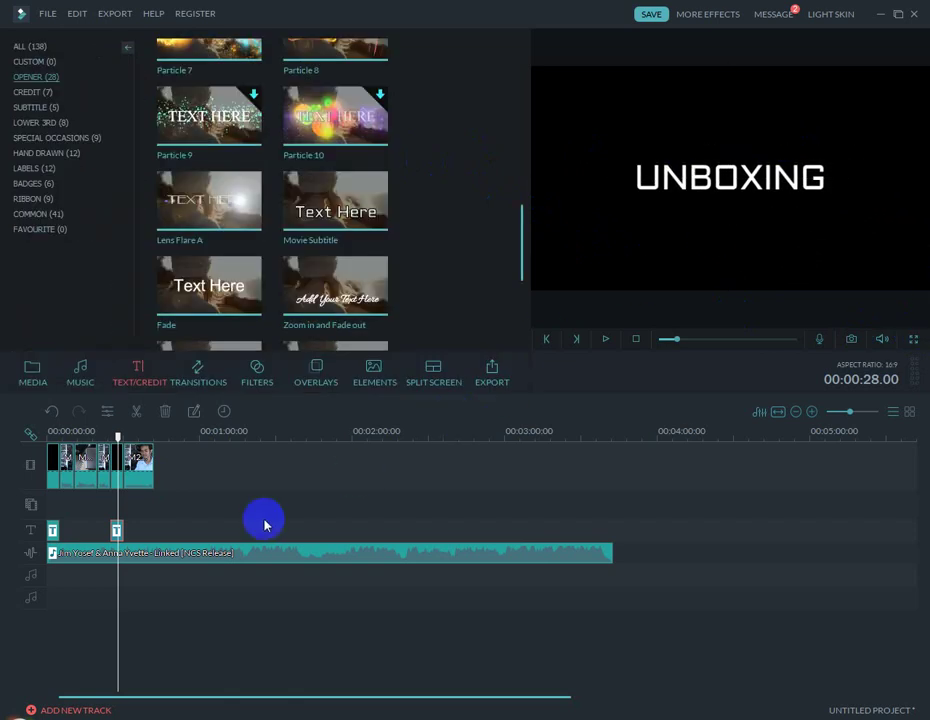
- Add a Particle 10 title to the title track right after the last M2U02583 clip ends
{"action": "left_click_drag", "start_coordinate": [117, 437], "coordinate": [178, 437]}
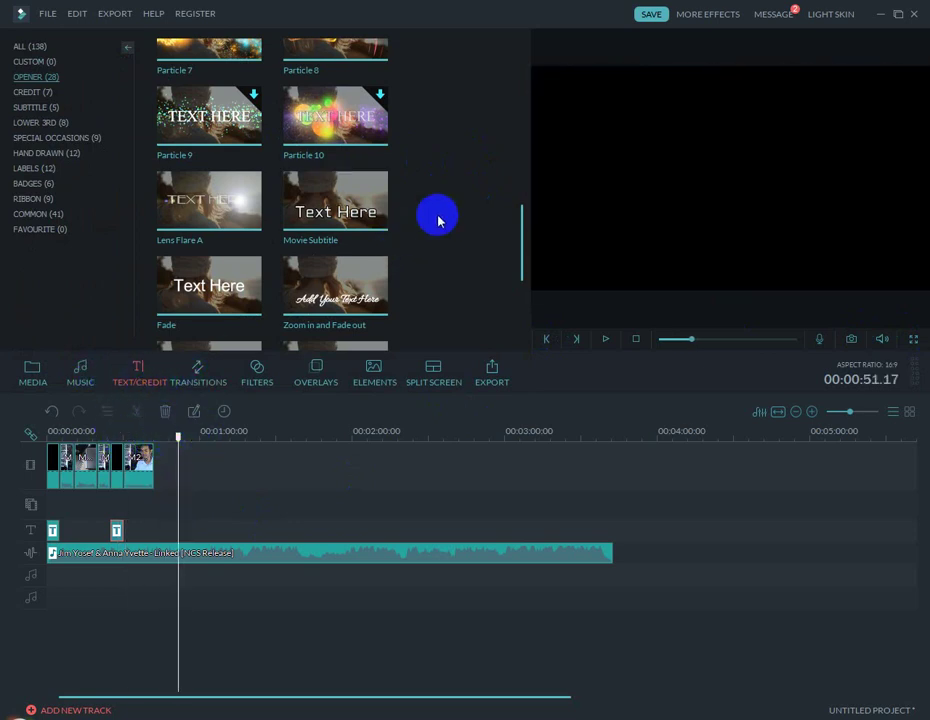
{"action": "scroll", "coordinate": [421, 210], "scroll_direction": "up", "scroll_amount": 2}
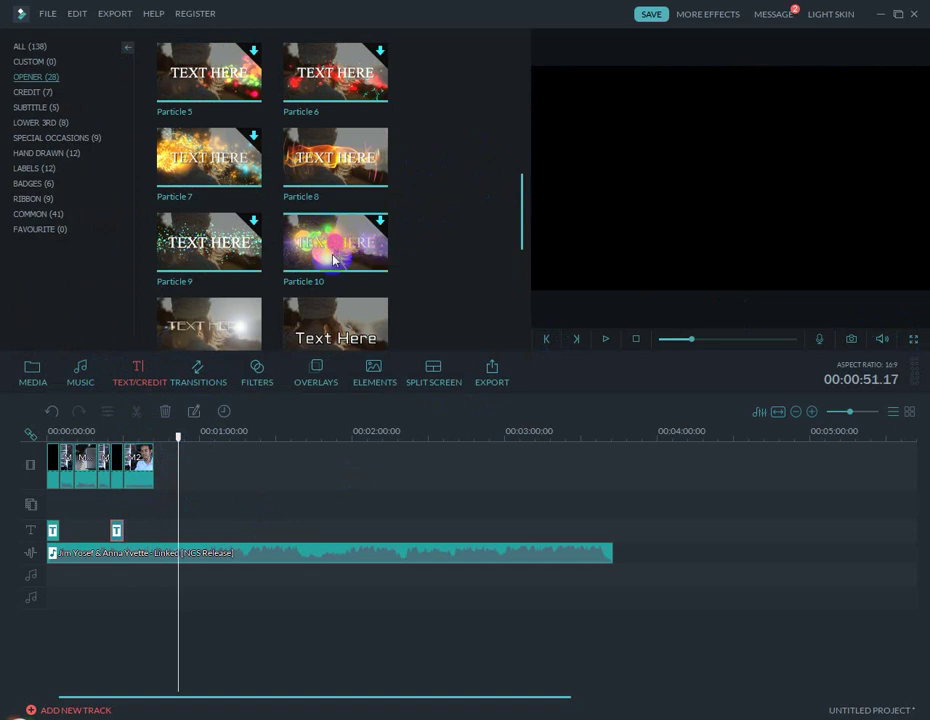
{"action": "left_click_drag", "start_coordinate": [334, 259], "coordinate": [157, 530]}
{"action": "left_click", "coordinate": [159, 436]}
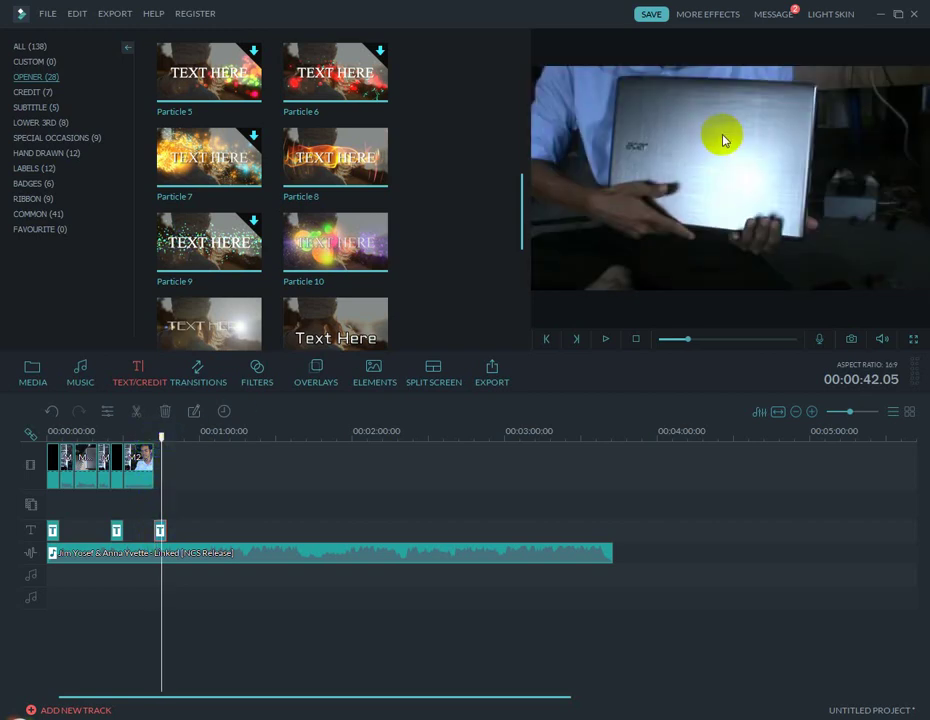
- Replace the Particle 10 title text with "Sampai Jumpa", centre it in the frame and apply the changes
{"action": "double_click", "coordinate": [760, 176]}
{"action": "left_click", "coordinate": [828, 195]}
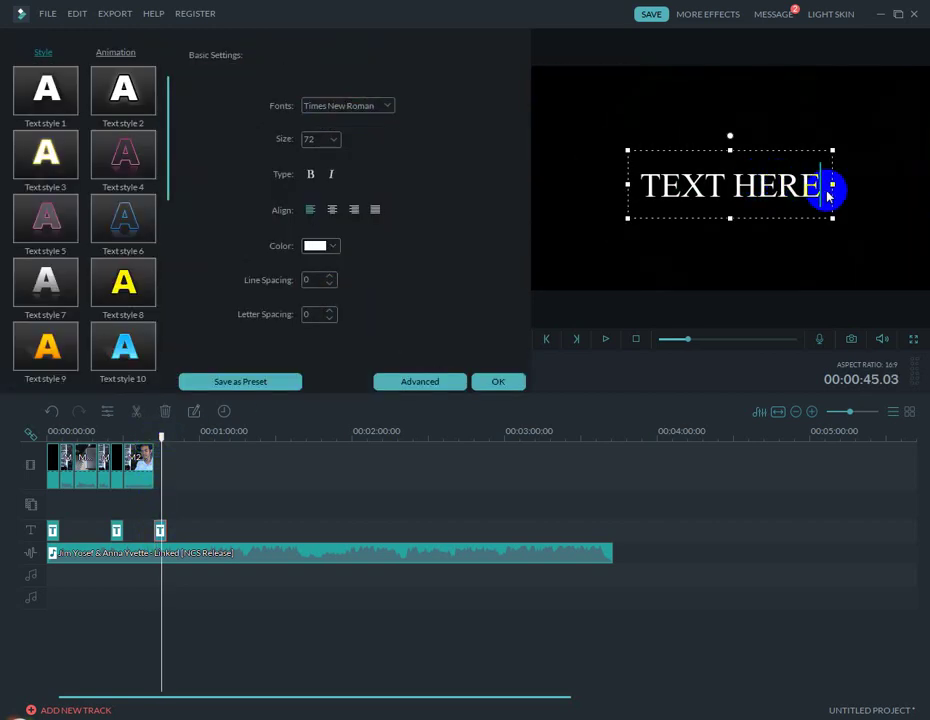
{"action": "left_click_drag", "start_coordinate": [828, 195], "coordinate": [600, 186]}
{"action": "key", "text": "BackSpace"}
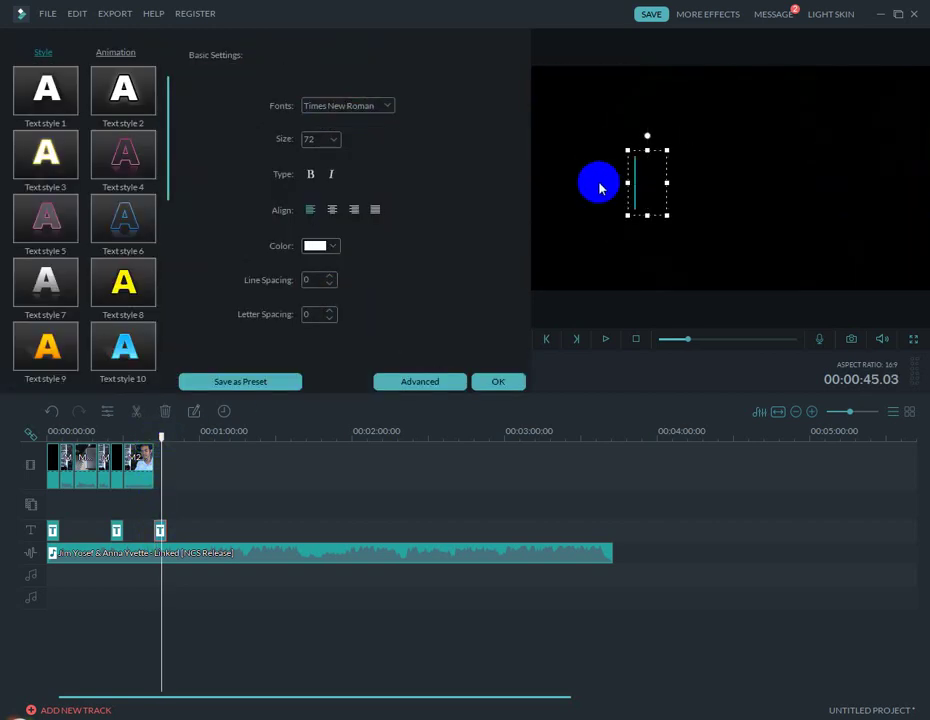
{"action": "type", "text": "Sampai Jumpa"}
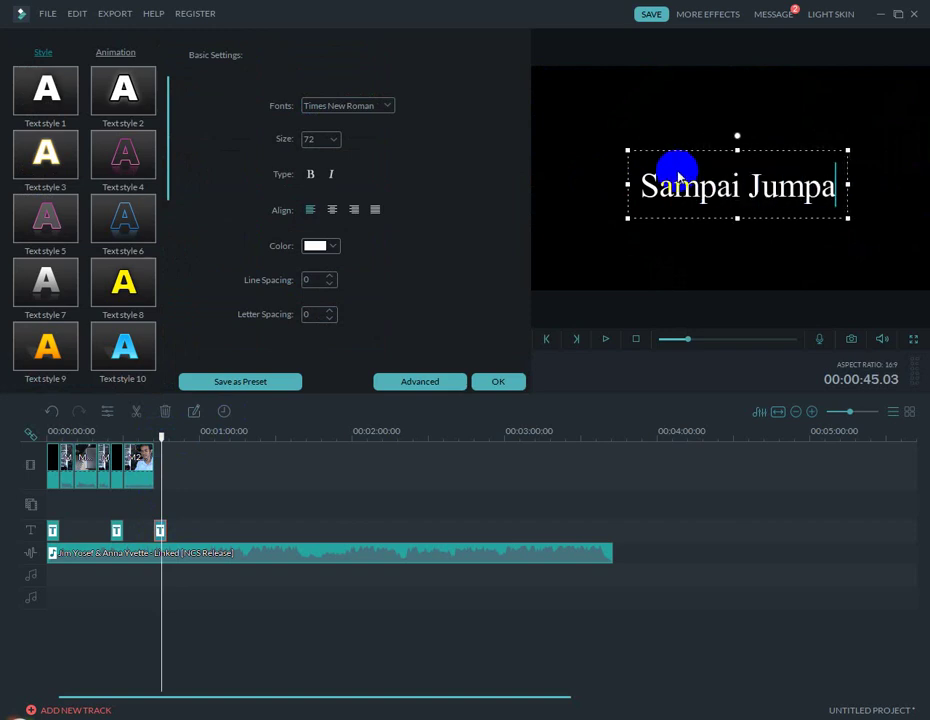
{"action": "mouse_move", "coordinate": [801, 147]}
{"action": "left_mouse_down"}
{"action": "mouse_move", "coordinate": [807, 135]}
{"action": "mouse_move", "coordinate": [790, 143]}
{"action": "left_mouse_up"}
{"action": "left_click", "coordinate": [498, 382]}
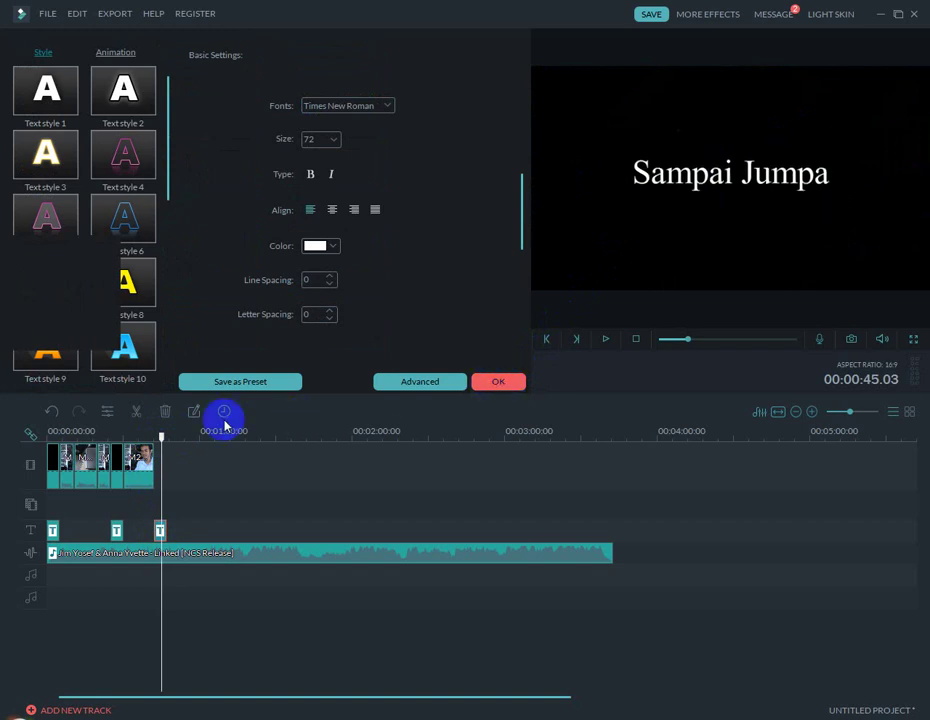
{"action": "key", "text": "ctrl+e"}
{"action": "left_click", "coordinate": [165, 436]}
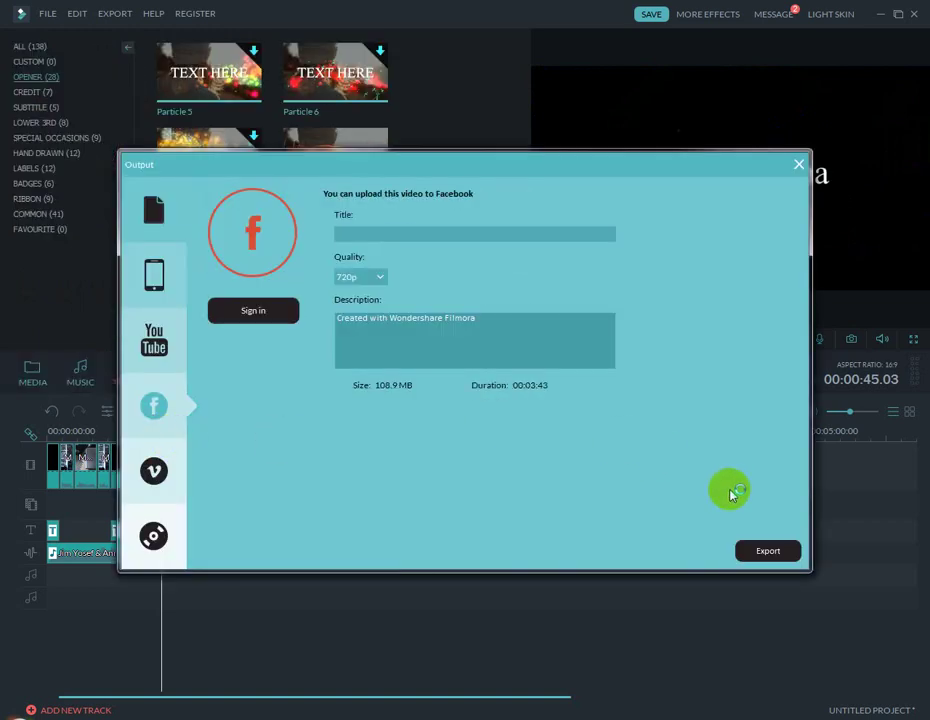
{"action": "left_click", "coordinate": [799, 163]}
- Split the music track at 00:00:52.07 and delete everything after the cut
{"action": "left_click_drag", "start_coordinate": [160, 433], "coordinate": [180, 436]}
{"action": "right_click", "coordinate": [243, 555]}
{"action": "left_click", "coordinate": [291, 667]}
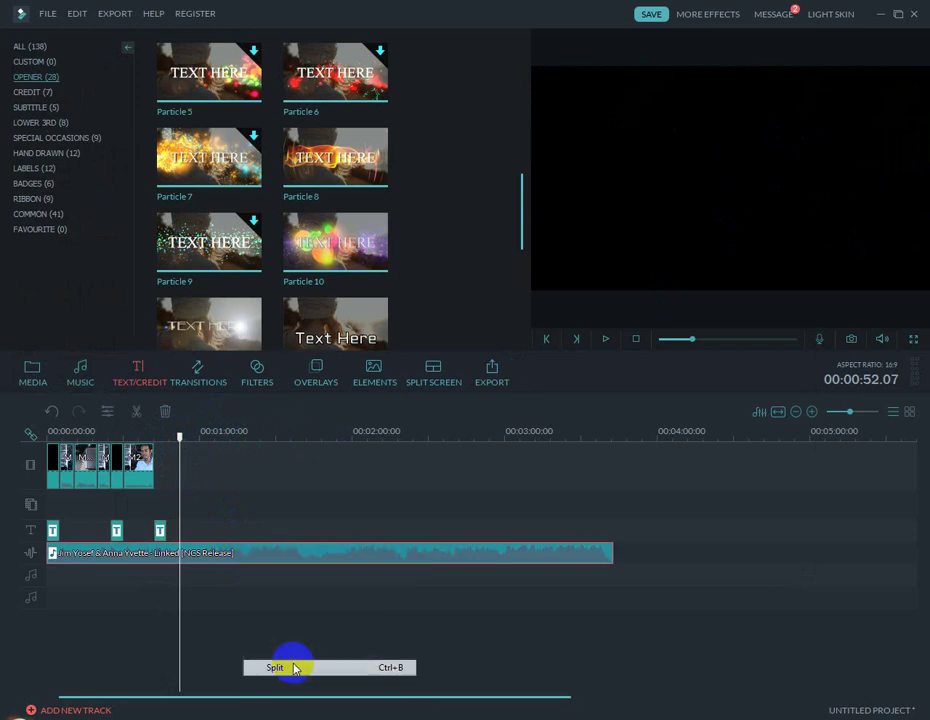
{"action": "key", "text": "Delete"}
- Set the fade-out of the trimmed music track to its maximum length
{"action": "double_click", "coordinate": [141, 555]}
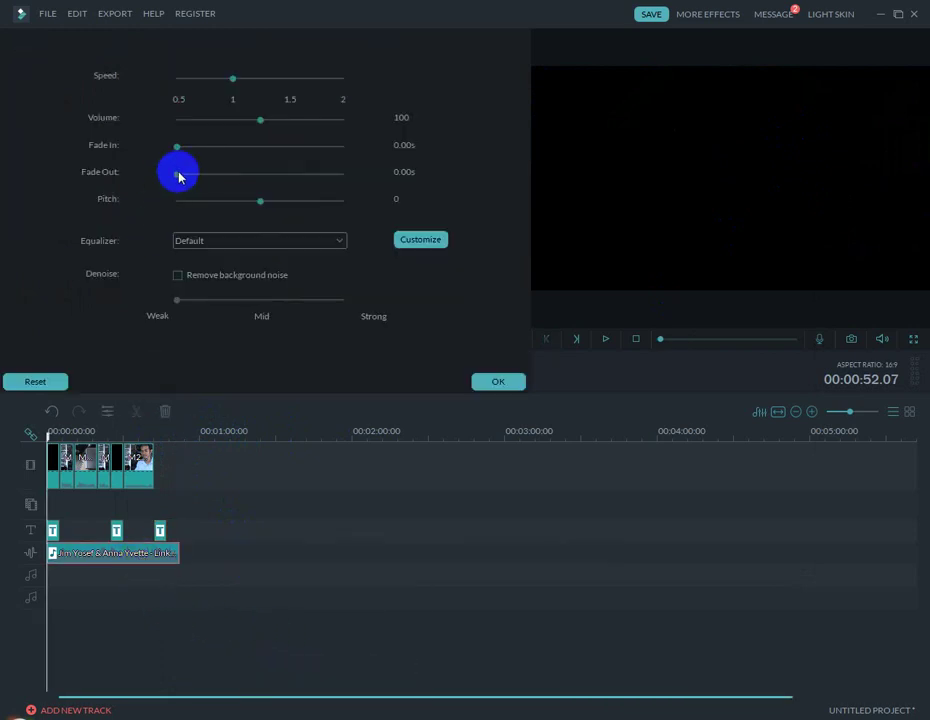
{"action": "left_click_drag", "start_coordinate": [178, 173], "coordinate": [344, 173]}
{"action": "left_click", "coordinate": [505, 380]}
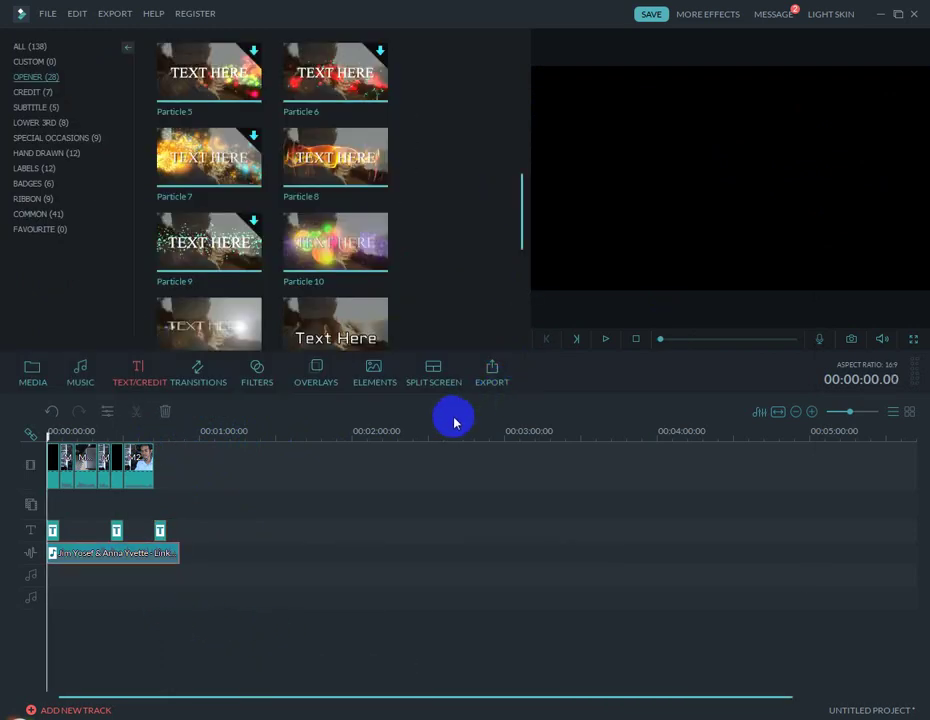
- Play the opening title with the music and split the music where the first talking clip begins
{"action": "left_click", "coordinate": [607, 341]}
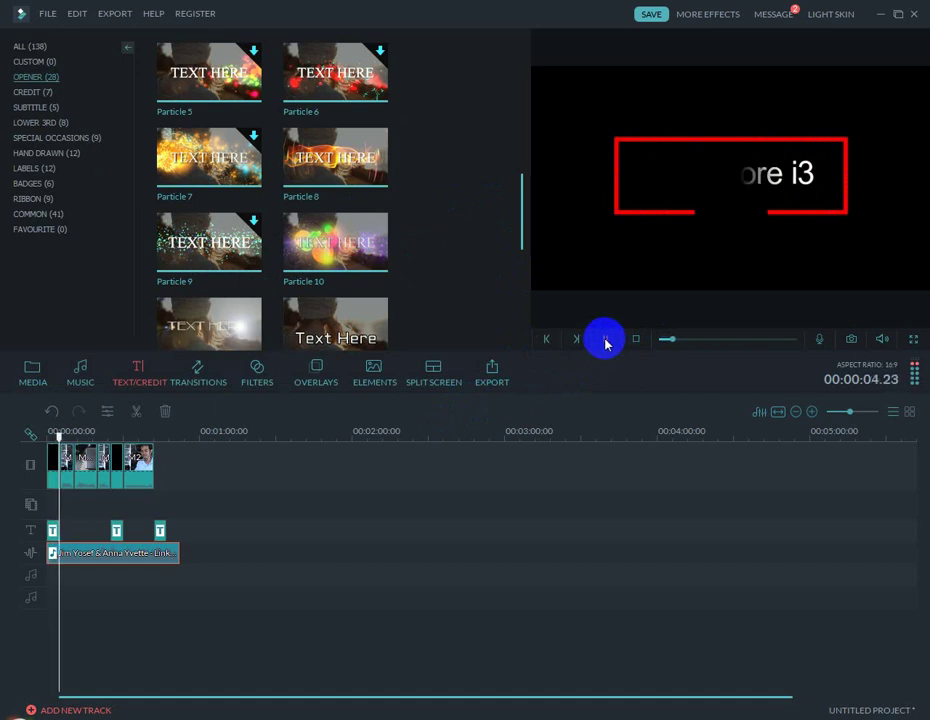
{"action": "left_click", "coordinate": [603, 339]}
{"action": "left_click", "coordinate": [64, 476]}
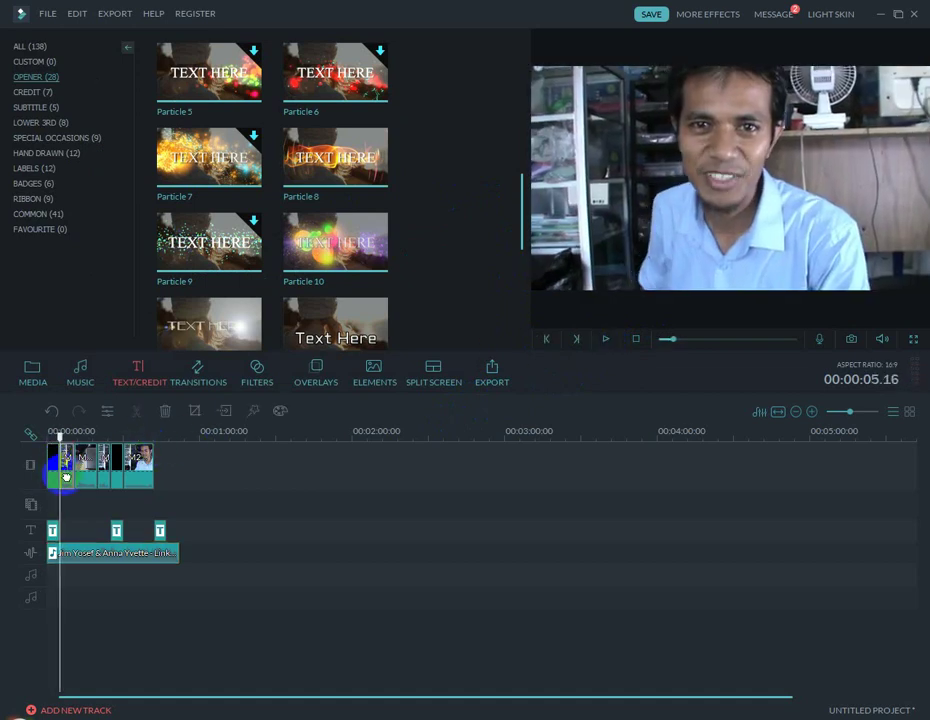
{"action": "left_click", "coordinate": [73, 554]}
{"action": "right_click", "coordinate": [73, 554]}
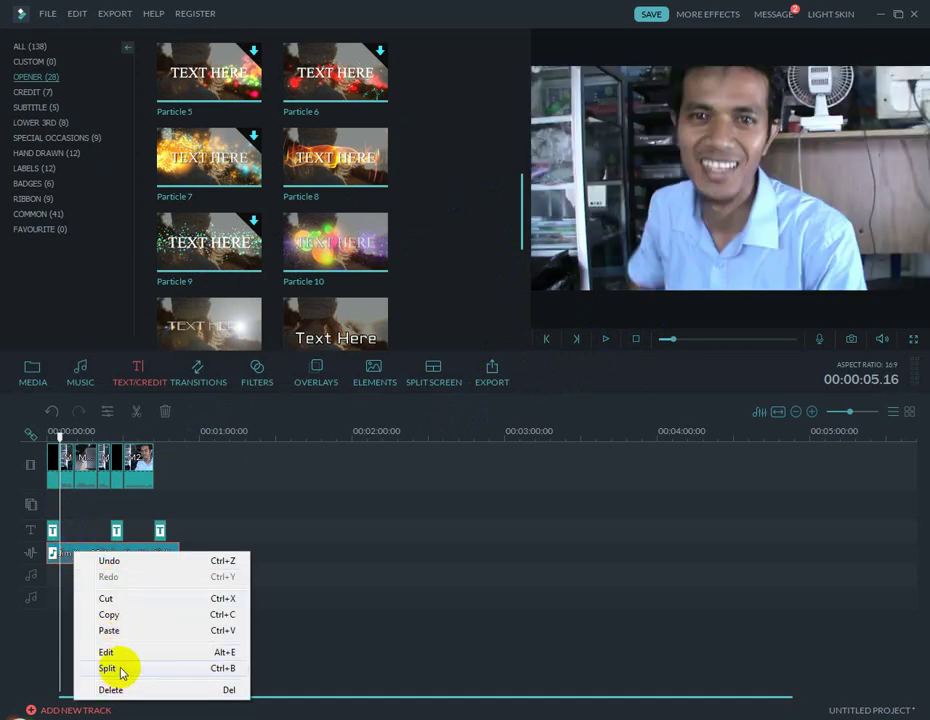
{"action": "left_click", "coordinate": [120, 668]}
- Split the music at the end of the first talking clip and set the volume of the section beneath that clip to 15
{"action": "left_click", "coordinate": [94, 553]}
{"action": "right_click", "coordinate": [94, 553]}
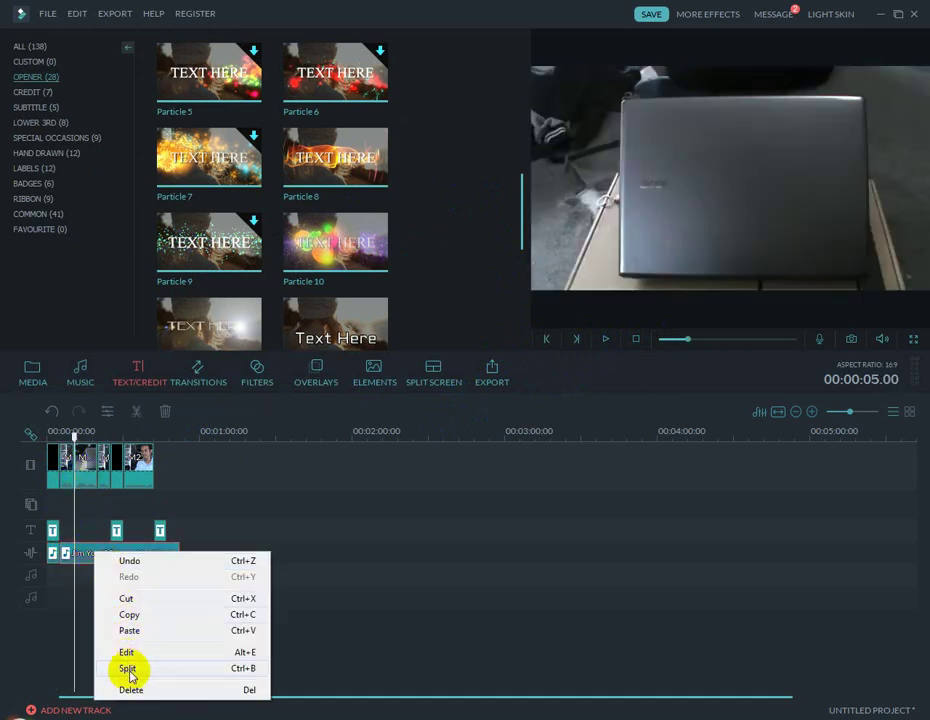
{"action": "left_click", "coordinate": [128, 669]}
{"action": "double_click", "coordinate": [62, 552]}
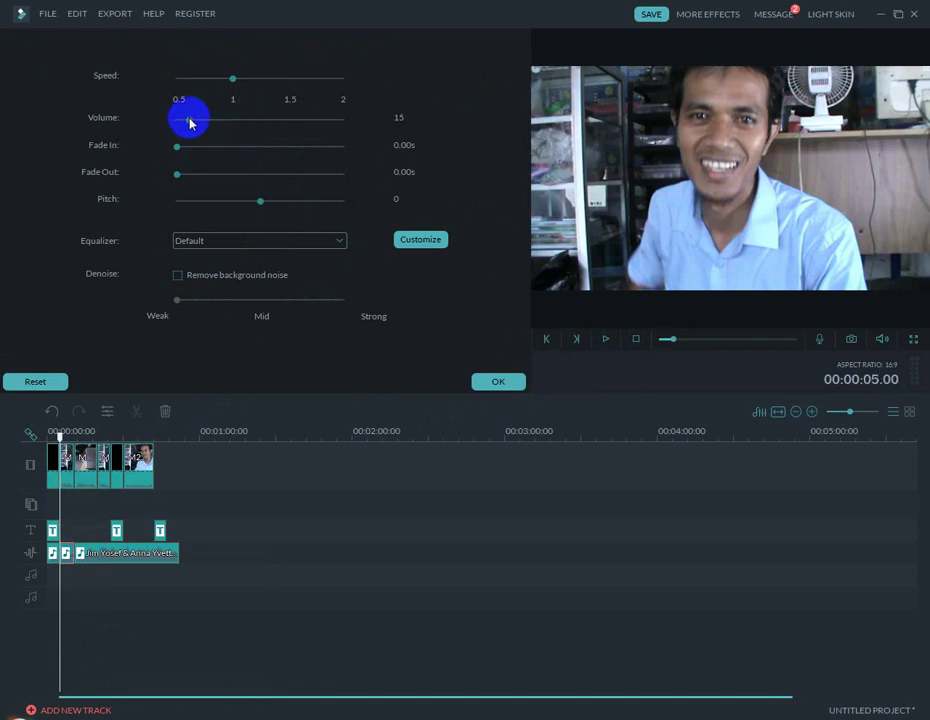
{"action": "left_click", "coordinate": [494, 381]}
- Check the mute setting of the last M2U02583 clip and return the preview to the start
{"action": "left_click", "coordinate": [100, 470]}
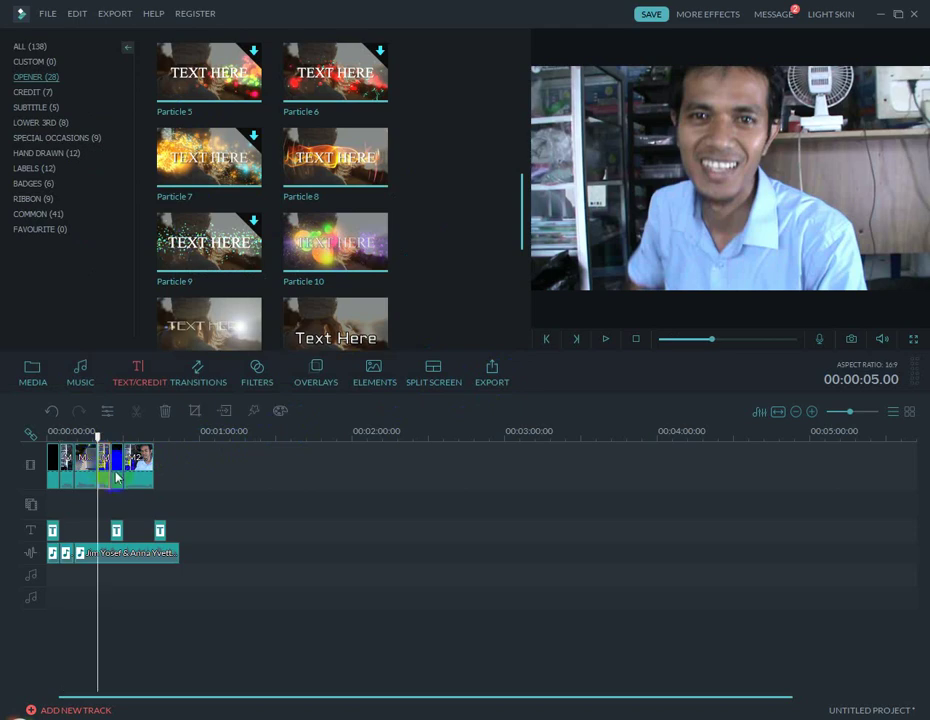
{"action": "left_click", "coordinate": [137, 474]}
{"action": "right_click", "coordinate": [143, 460]}
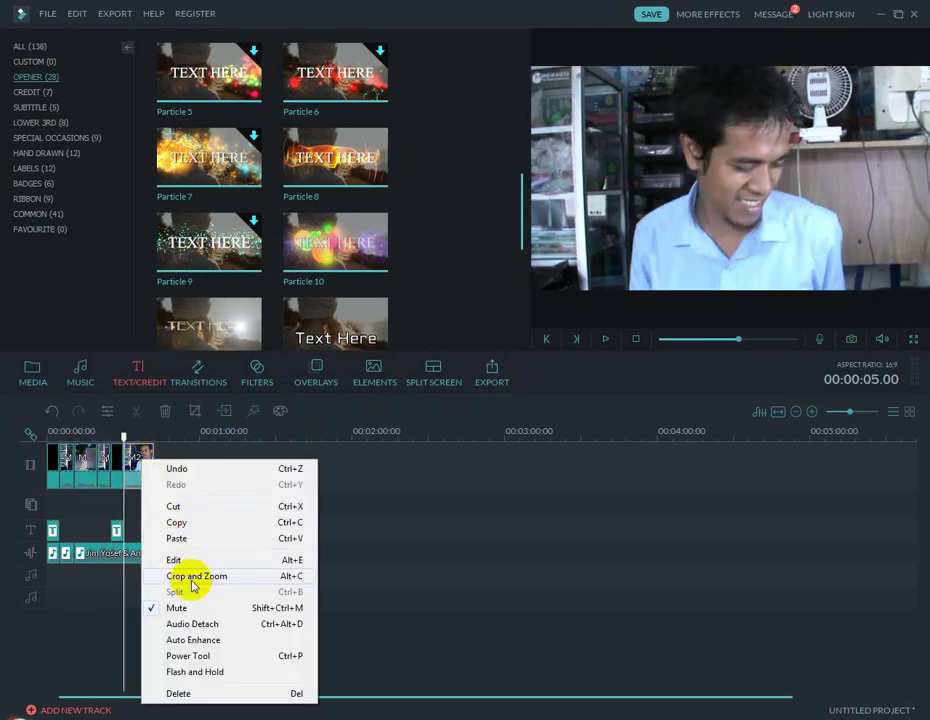
{"action": "left_click", "coordinate": [630, 341]}
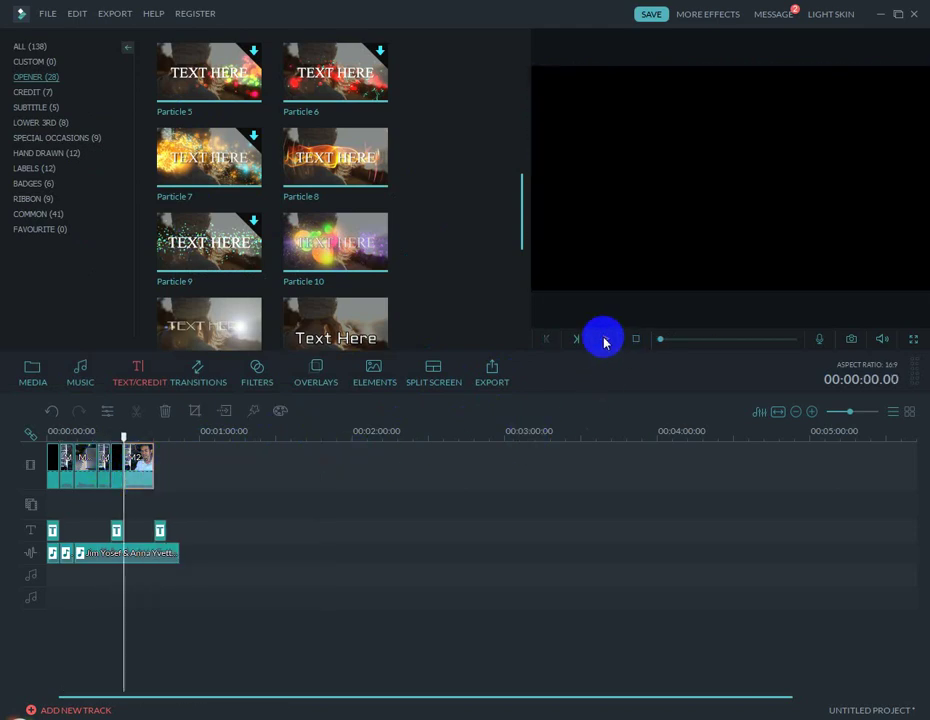
- Split the music at the start and at the end of the short talking clip just before the second title
{"action": "left_click", "coordinate": [102, 462]}
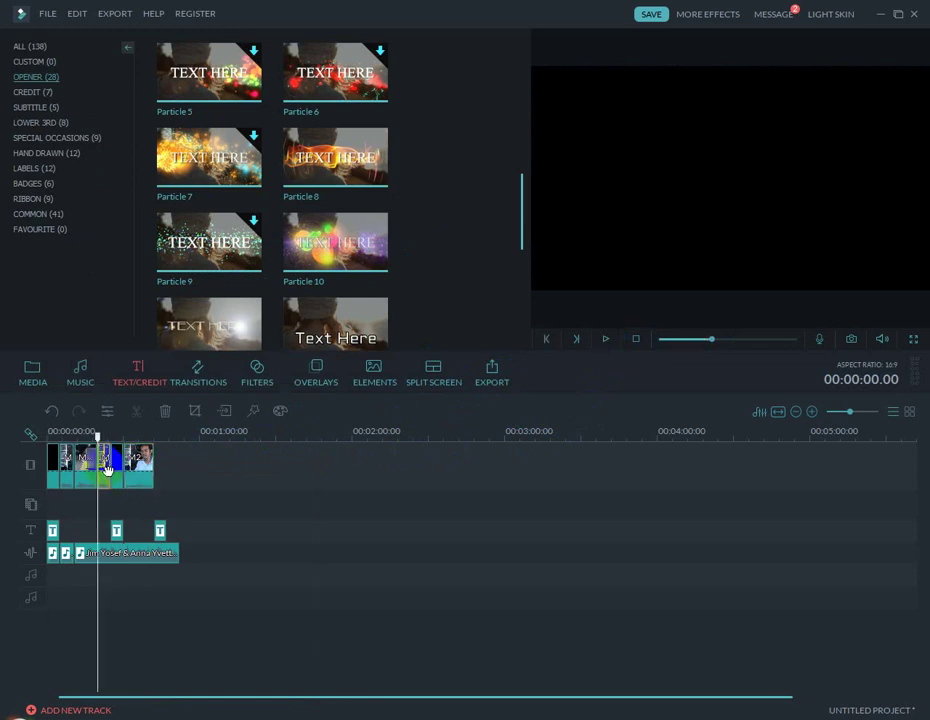
{"action": "right_click", "coordinate": [108, 556]}
{"action": "left_click", "coordinate": [139, 658]}
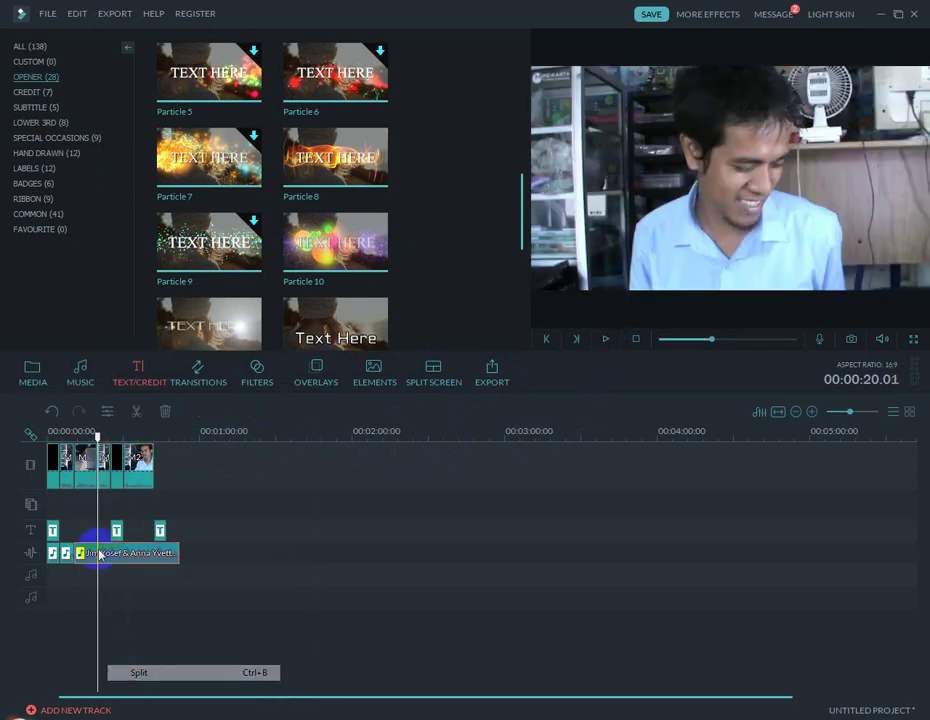
{"action": "left_click", "coordinate": [117, 488]}
{"action": "right_click", "coordinate": [126, 562]}
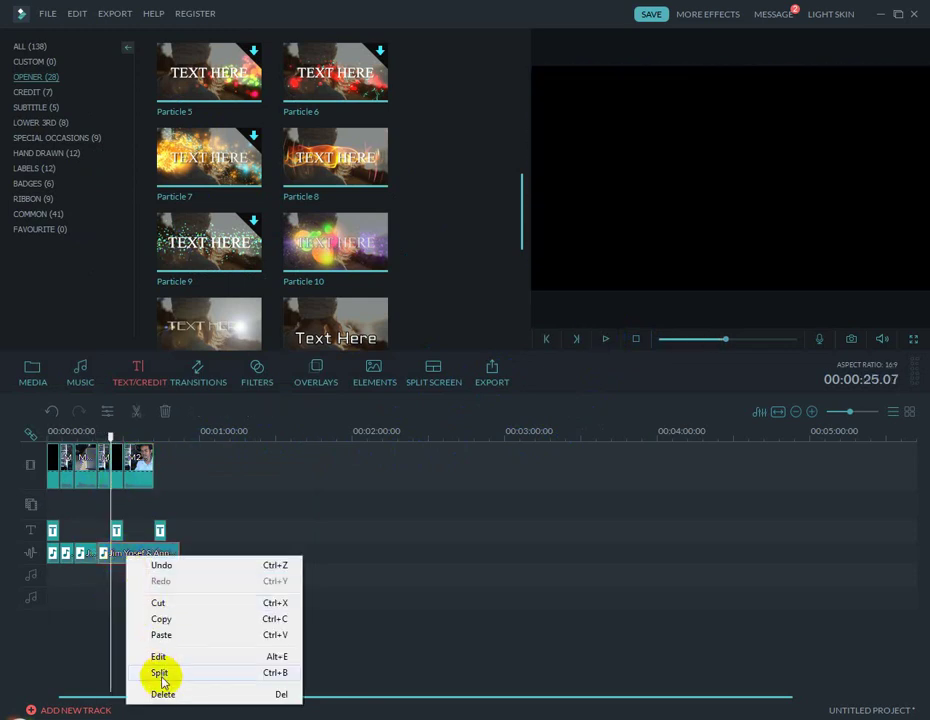
{"action": "left_click", "coordinate": [158, 669]}
- Set the volume of the music section beneath that talking clip to 15 and play the project from the start
{"action": "double_click", "coordinate": [100, 553]}
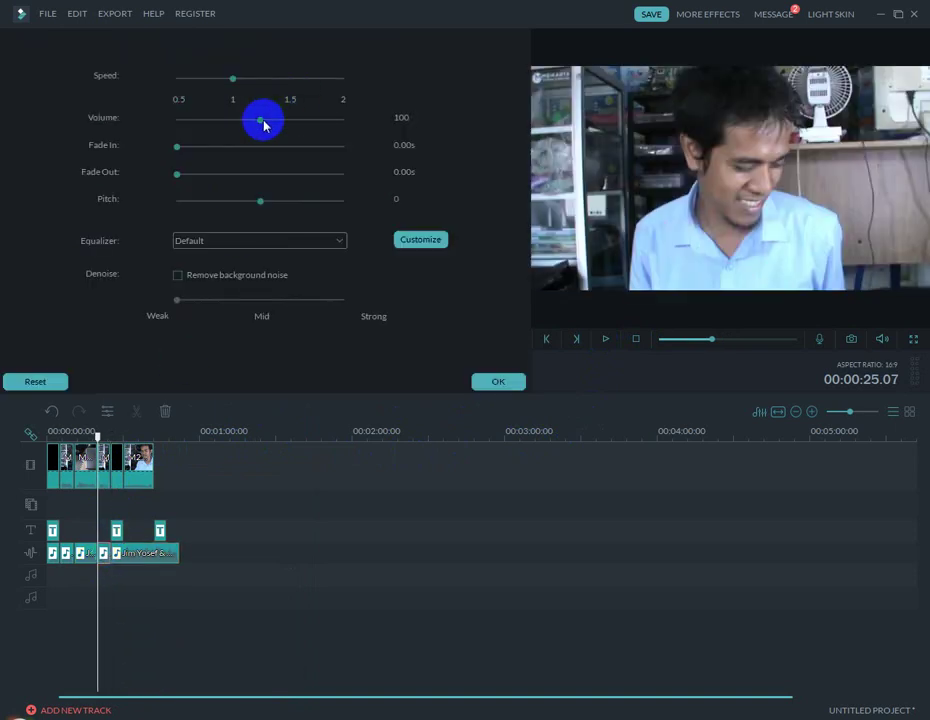
{"action": "left_click_drag", "start_coordinate": [262, 119], "coordinate": [186, 121]}
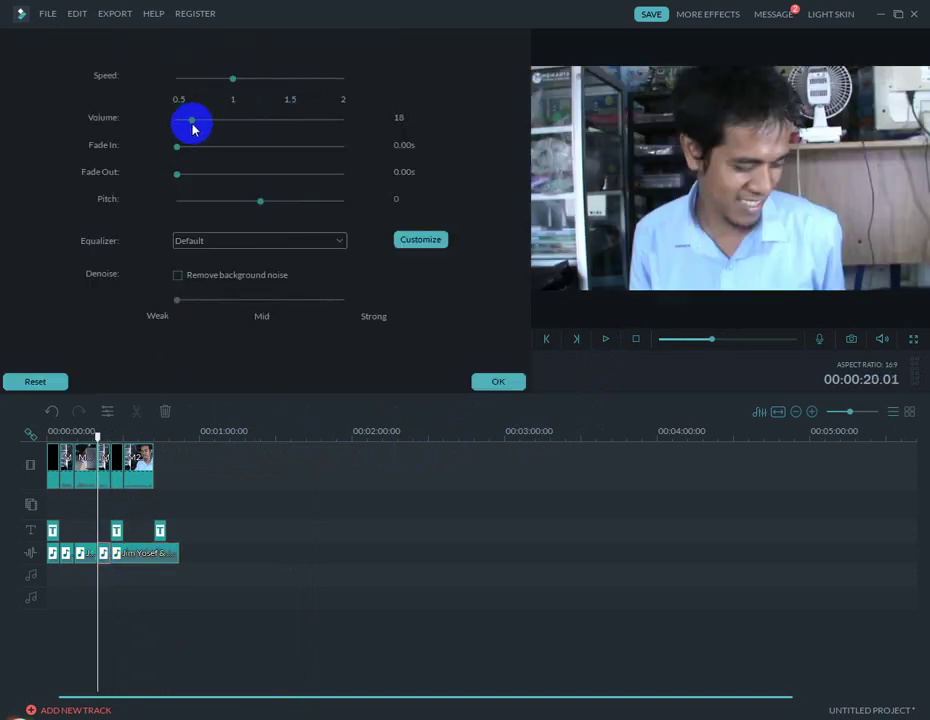
{"action": "left_click", "coordinate": [494, 380]}
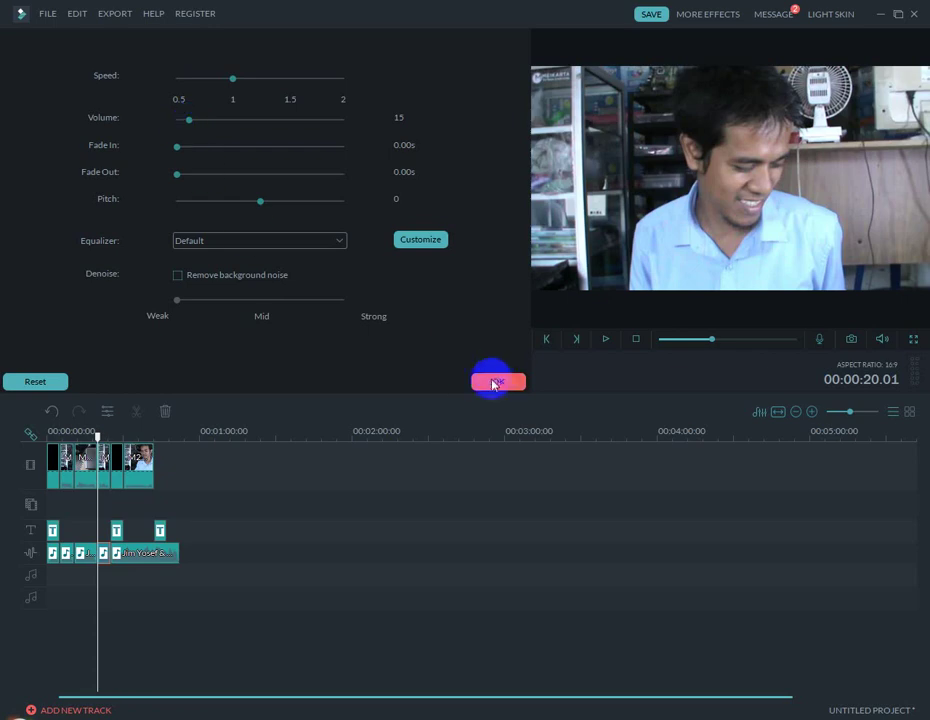
{"action": "left_click", "coordinate": [634, 340]}
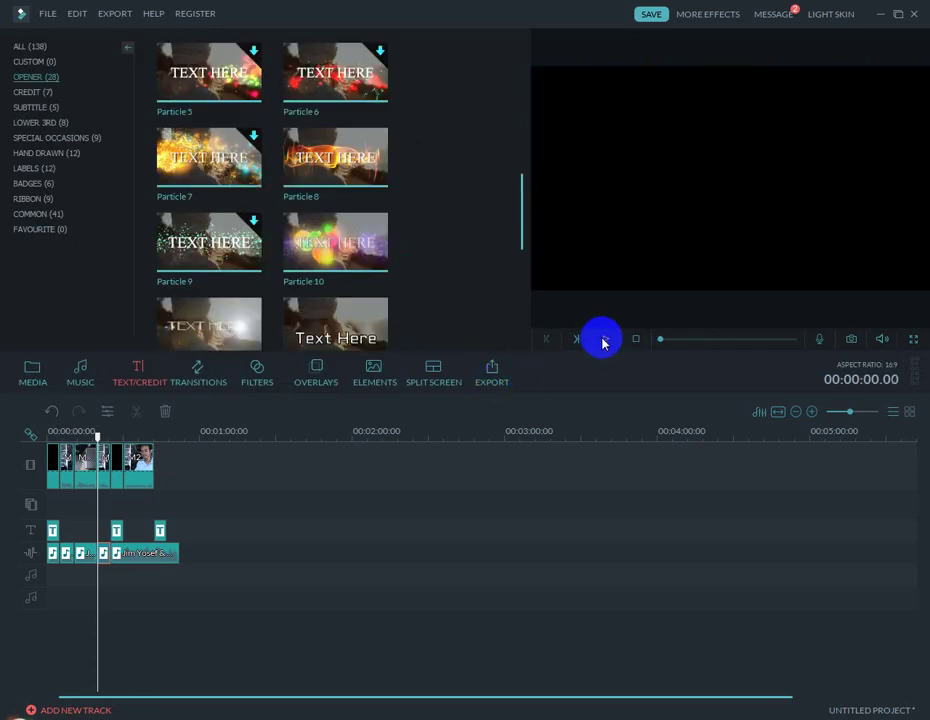
{"action": "left_click", "coordinate": [604, 341]}
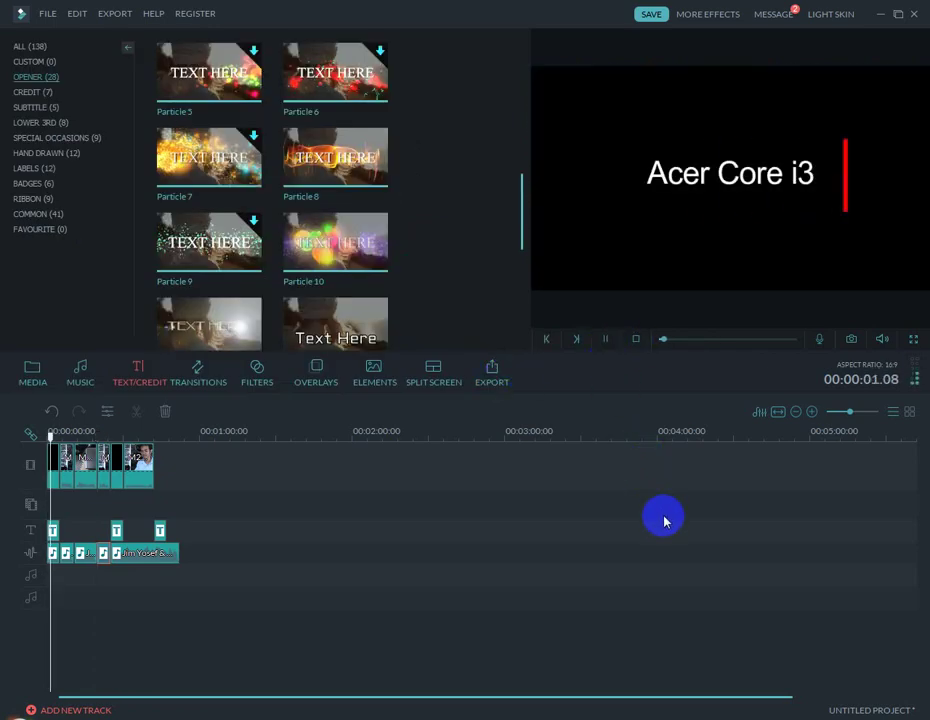